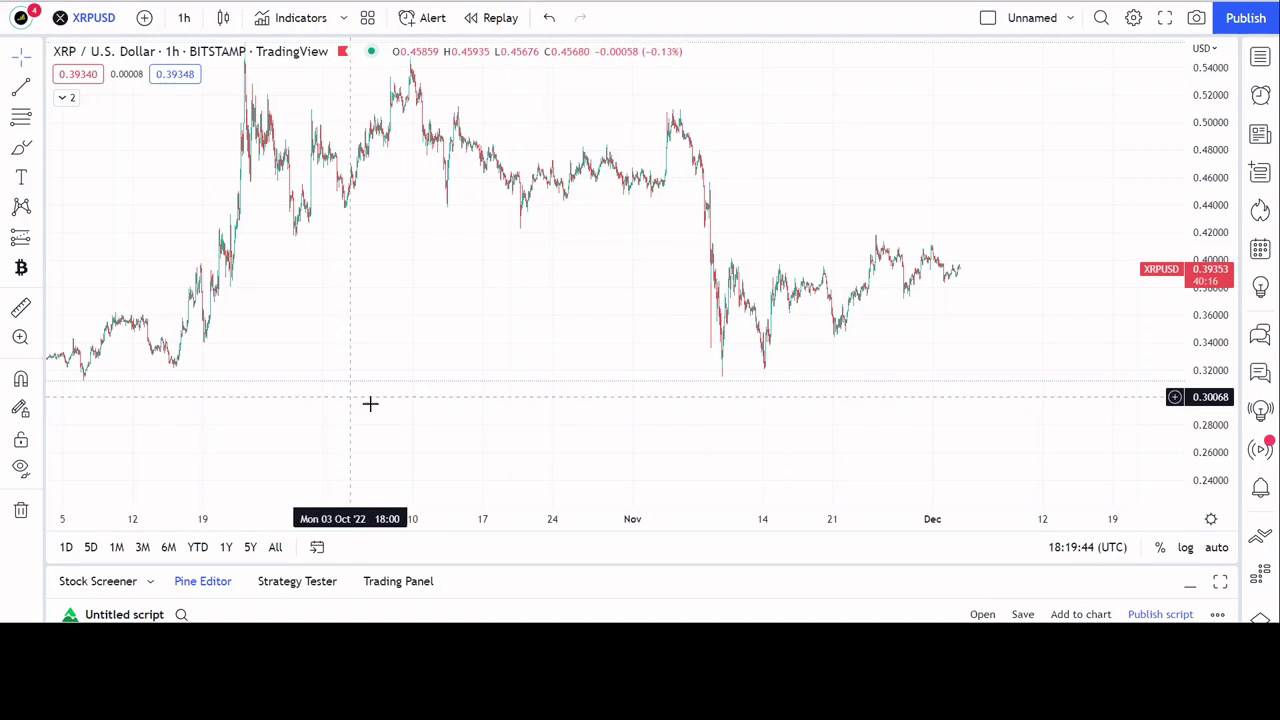
Draw an arrow down from the early-November high toward late November, then switch to the 3h interval.
{"action": "left_click", "coordinate": [38, 92]}
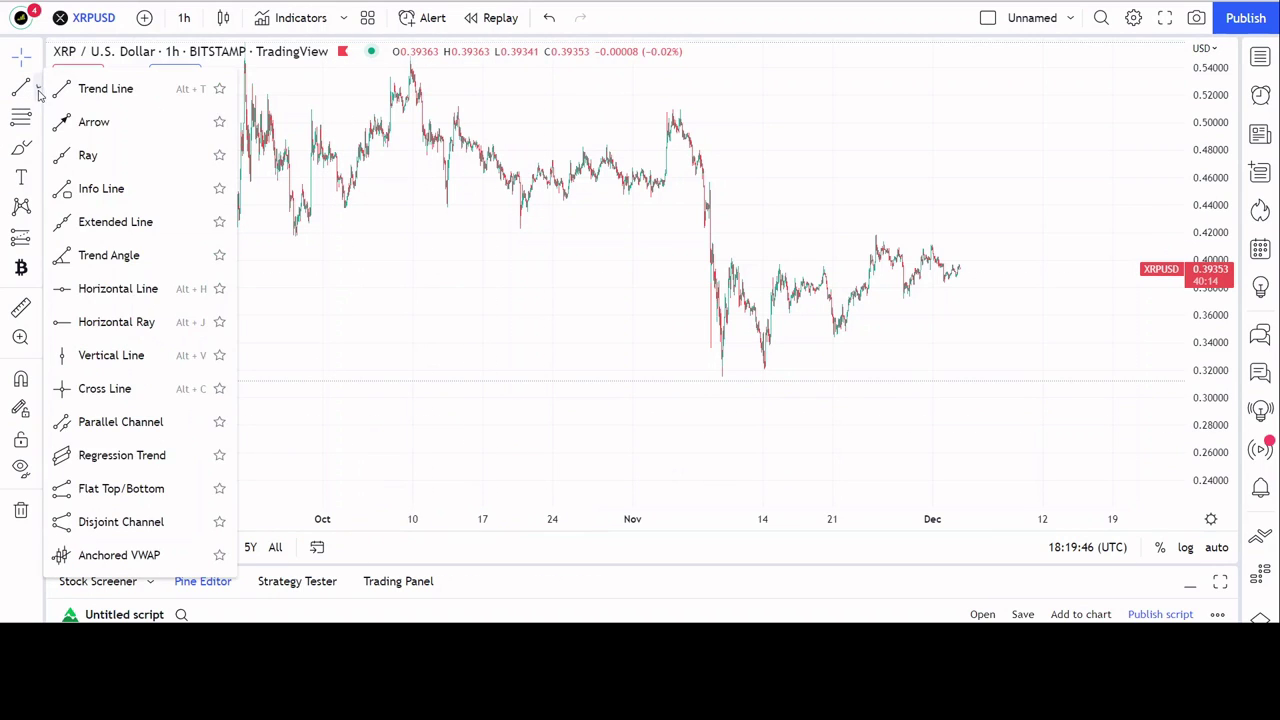
{"action": "left_click", "coordinate": [60, 121]}
{"action": "left_click", "coordinate": [714, 135]}
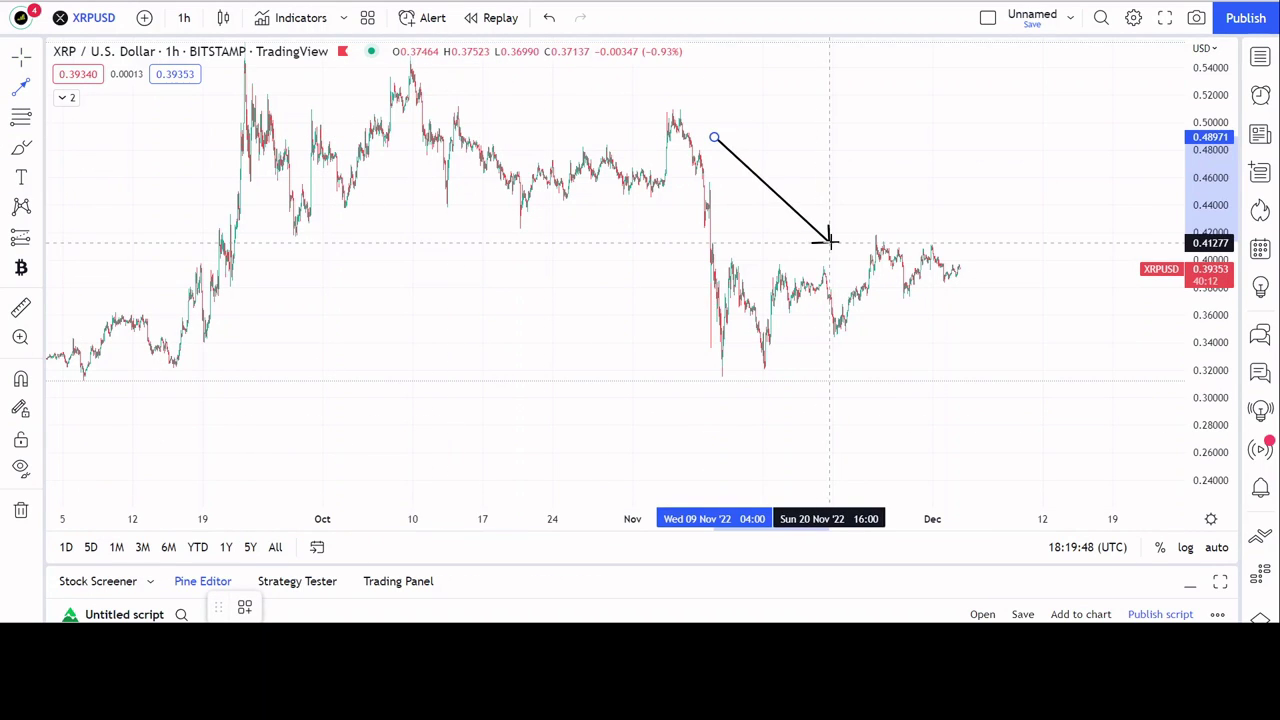
{"action": "left_click", "coordinate": [830, 255]}
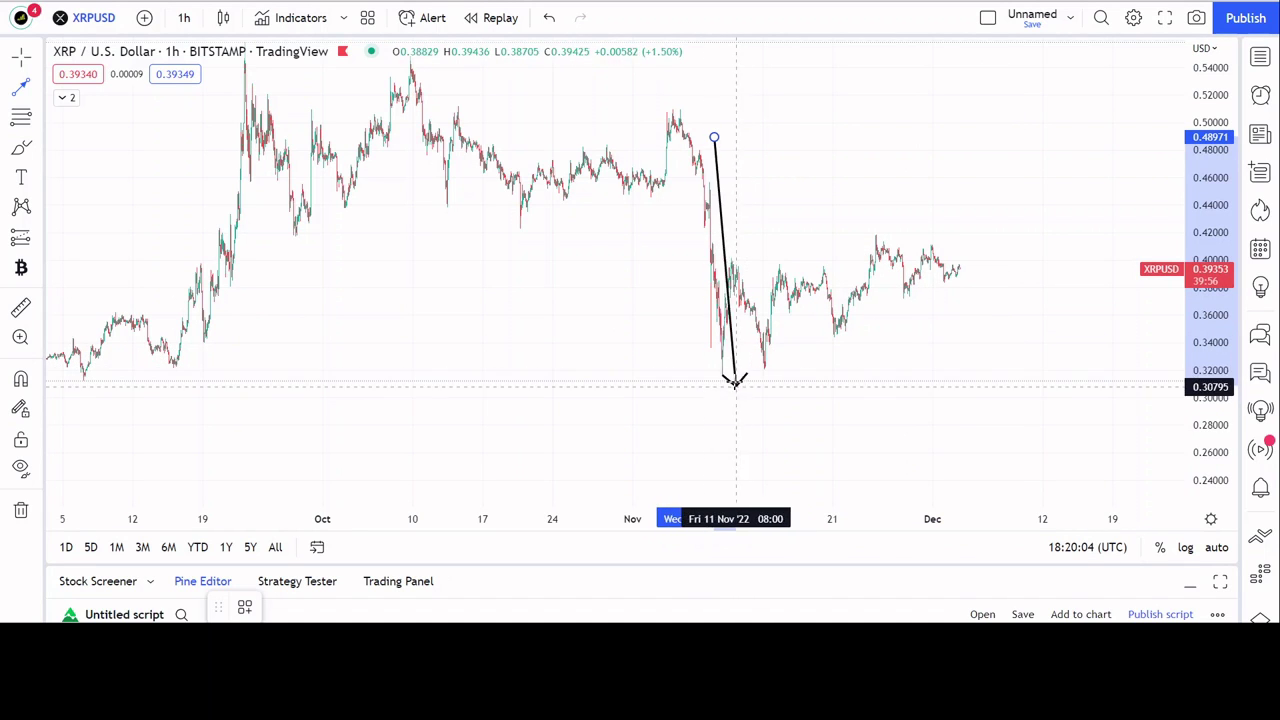
{"action": "type", "text": "3h"}
{"action": "key", "text": "Return"}
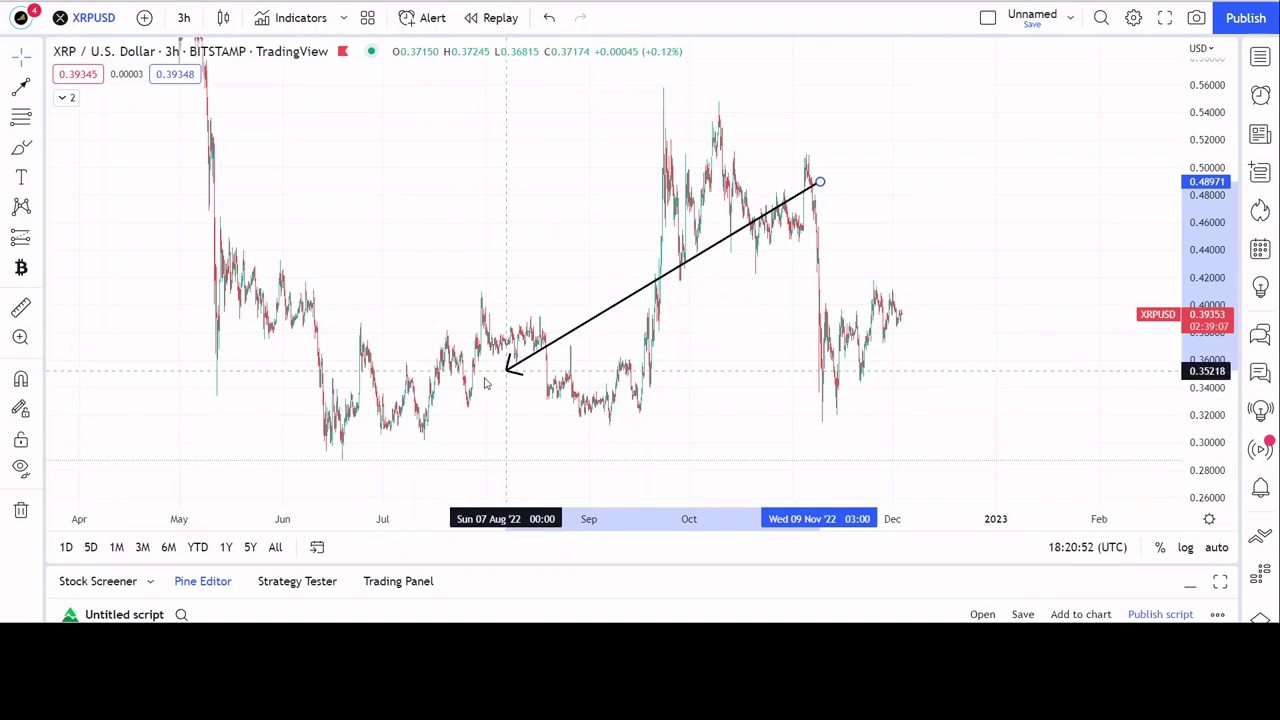
Anchor the arrow's tip near late November, then move it onto the 24 Nov rebound near 0.41.
{"action": "left_click", "coordinate": [862, 272]}
{"action": "left_click_drag", "start_coordinate": [1020, 271], "coordinate": [889, 286]}
{"action": "scroll", "coordinate": [801, 283], "scroll_direction": "up", "scroll_amount": 3}
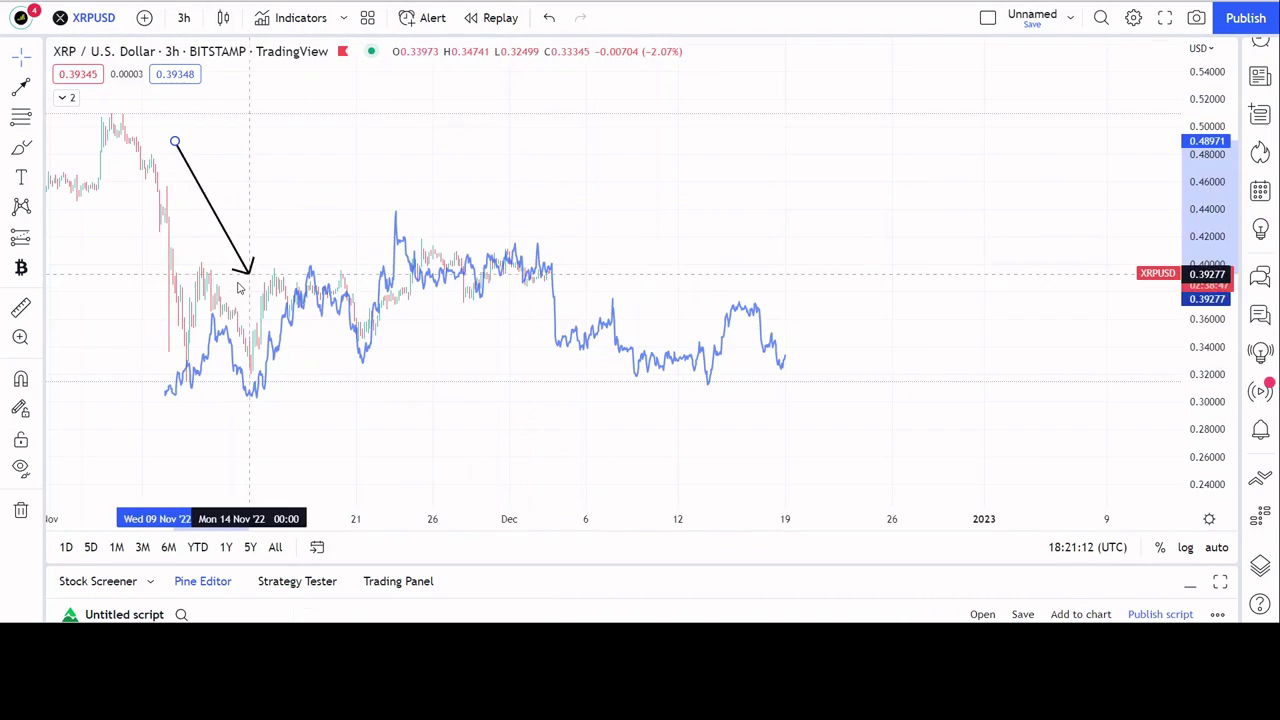
{"action": "mouse_move", "coordinate": [262, 280]}
{"action": "left_mouse_down"}
{"action": "mouse_move", "coordinate": [246, 300]}
{"action": "mouse_move", "coordinate": [282, 262]}
{"action": "mouse_move", "coordinate": [345, 268]}
{"action": "mouse_move", "coordinate": [353, 250]}
{"action": "mouse_move", "coordinate": [246, 297]}
{"action": "mouse_move", "coordinate": [266, 372]}
{"action": "mouse_move", "coordinate": [339, 346]}
{"action": "mouse_move", "coordinate": [401, 302]}
{"action": "mouse_move", "coordinate": [399, 244]}
{"action": "mouse_move", "coordinate": [462, 262]}
{"action": "mouse_move", "coordinate": [394, 246]}
{"action": "mouse_move", "coordinate": [490, 296]}
{"action": "mouse_move", "coordinate": [471, 268]}
{"action": "mouse_move", "coordinate": [392, 249]}
{"action": "mouse_move", "coordinate": [846, 229]}
{"action": "left_mouse_up"}
{"action": "scroll", "coordinate": [438, 240], "scroll_direction": "up", "scroll_amount": 3}
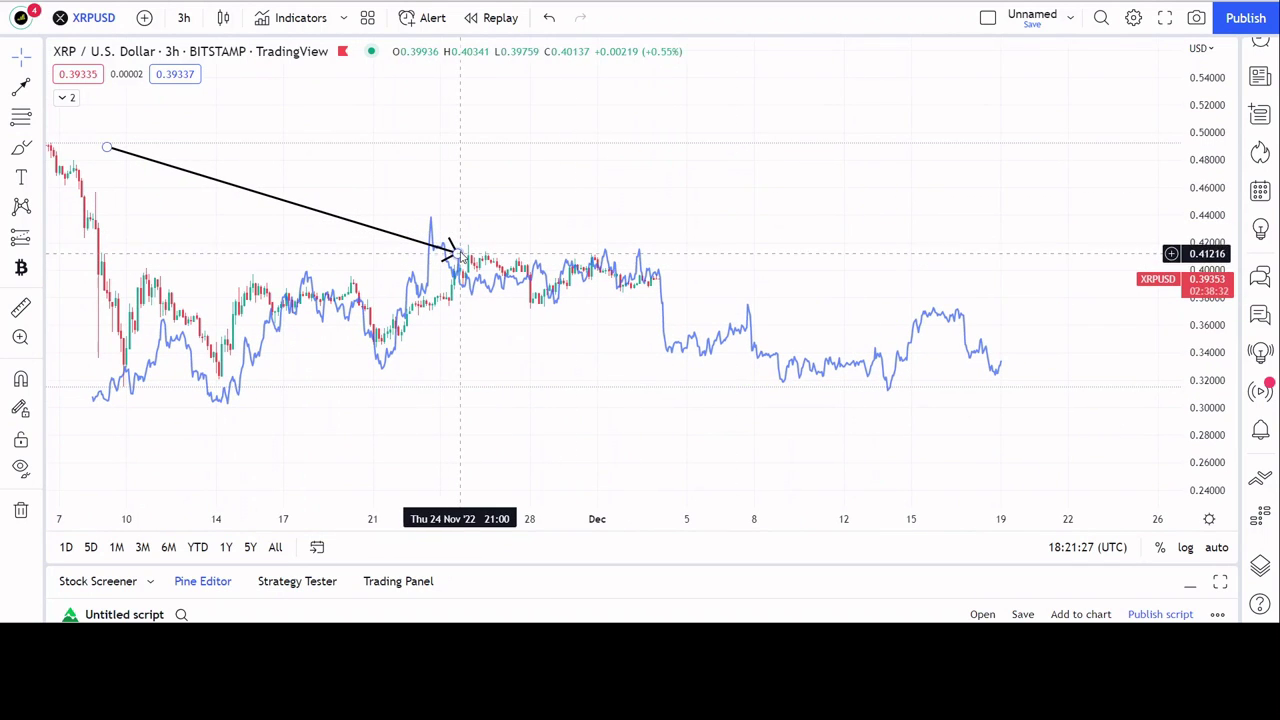
Adjust the arrow's tip over mid-November, just above the November lows, via the drawing's options.
{"action": "mouse_move", "coordinate": [457, 259]}
{"action": "left_mouse_down"}
{"action": "mouse_move", "coordinate": [651, 272]}
{"action": "mouse_move", "coordinate": [671, 369]}
{"action": "mouse_move", "coordinate": [657, 279]}
{"action": "mouse_move", "coordinate": [677, 354]}
{"action": "mouse_move", "coordinate": [677, 266]}
{"action": "mouse_move", "coordinate": [636, 292]}
{"action": "mouse_move", "coordinate": [664, 260]}
{"action": "mouse_move", "coordinate": [675, 360]}
{"action": "mouse_move", "coordinate": [632, 278]}
{"action": "mouse_move", "coordinate": [667, 261]}
{"action": "mouse_move", "coordinate": [672, 357]}
{"action": "mouse_move", "coordinate": [652, 272]}
{"action": "mouse_move", "coordinate": [660, 283]}
{"action": "mouse_move", "coordinate": [729, 274]}
{"action": "mouse_move", "coordinate": [642, 271]}
{"action": "mouse_move", "coordinate": [666, 191]}
{"action": "mouse_move", "coordinate": [654, 280]}
{"action": "mouse_move", "coordinate": [670, 358]}
{"action": "mouse_move", "coordinate": [609, 300]}
{"action": "left_mouse_up"}
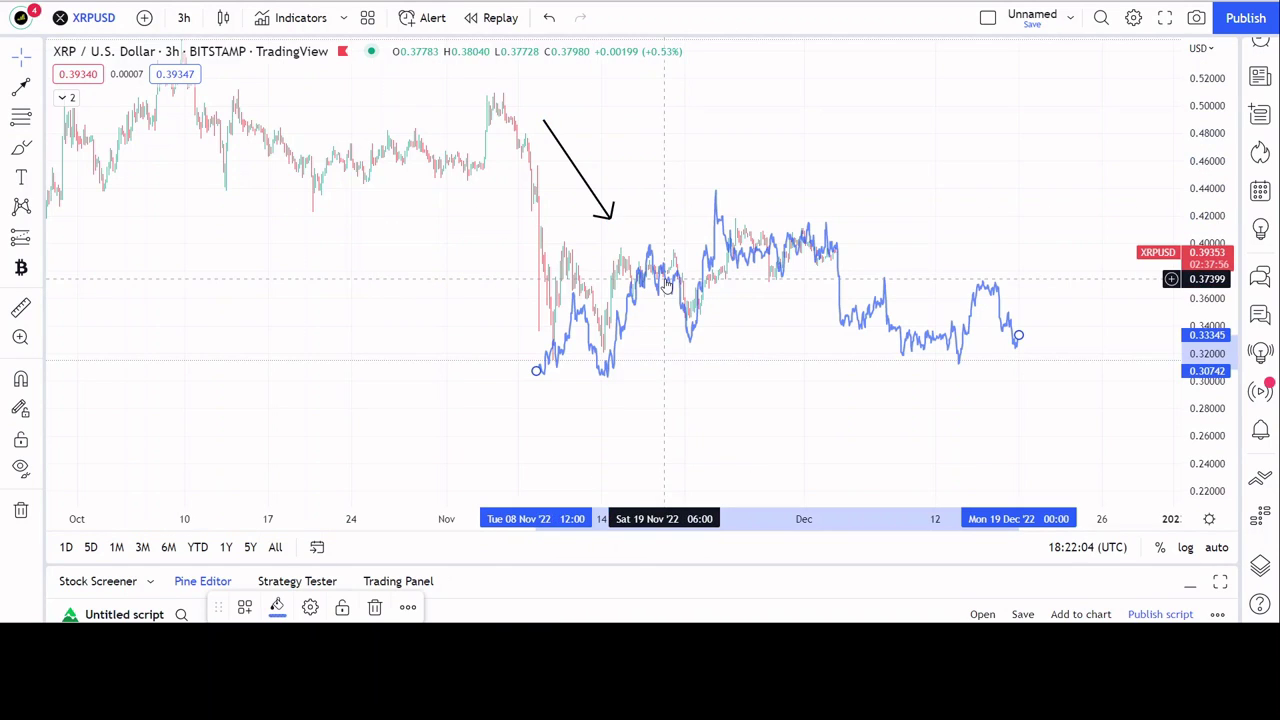
{"action": "left_click", "coordinate": [408, 607]}
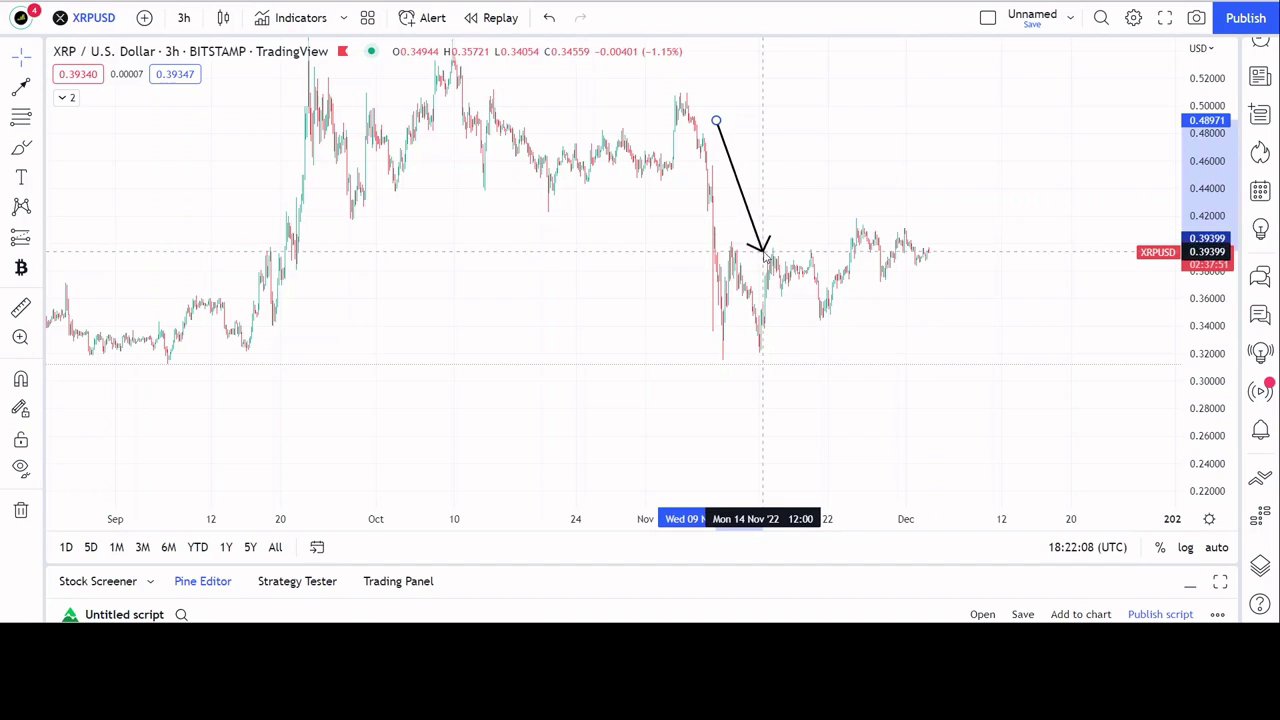
{"action": "mouse_move", "coordinate": [768, 266]}
{"action": "left_mouse_down"}
{"action": "mouse_move", "coordinate": [785, 233]}
{"action": "mouse_move", "coordinate": [731, 196]}
{"action": "mouse_move", "coordinate": [703, 130]}
{"action": "mouse_move", "coordinate": [703, 263]}
{"action": "mouse_move", "coordinate": [266, 306]}
{"action": "mouse_move", "coordinate": [277, 177]}
{"action": "mouse_move", "coordinate": [356, 101]}
{"action": "mouse_move", "coordinate": [716, 113]}
{"action": "mouse_move", "coordinate": [712, 299]}
{"action": "mouse_move", "coordinate": [890, 227]}
{"action": "mouse_move", "coordinate": [940, 284]}
{"action": "mouse_move", "coordinate": [910, 236]}
{"action": "mouse_move", "coordinate": [780, 232]}
{"action": "mouse_move", "coordinate": [914, 244]}
{"action": "mouse_move", "coordinate": [986, 323]}
{"action": "mouse_move", "coordinate": [766, 227]}
{"action": "mouse_move", "coordinate": [806, 214]}
{"action": "left_mouse_up"}
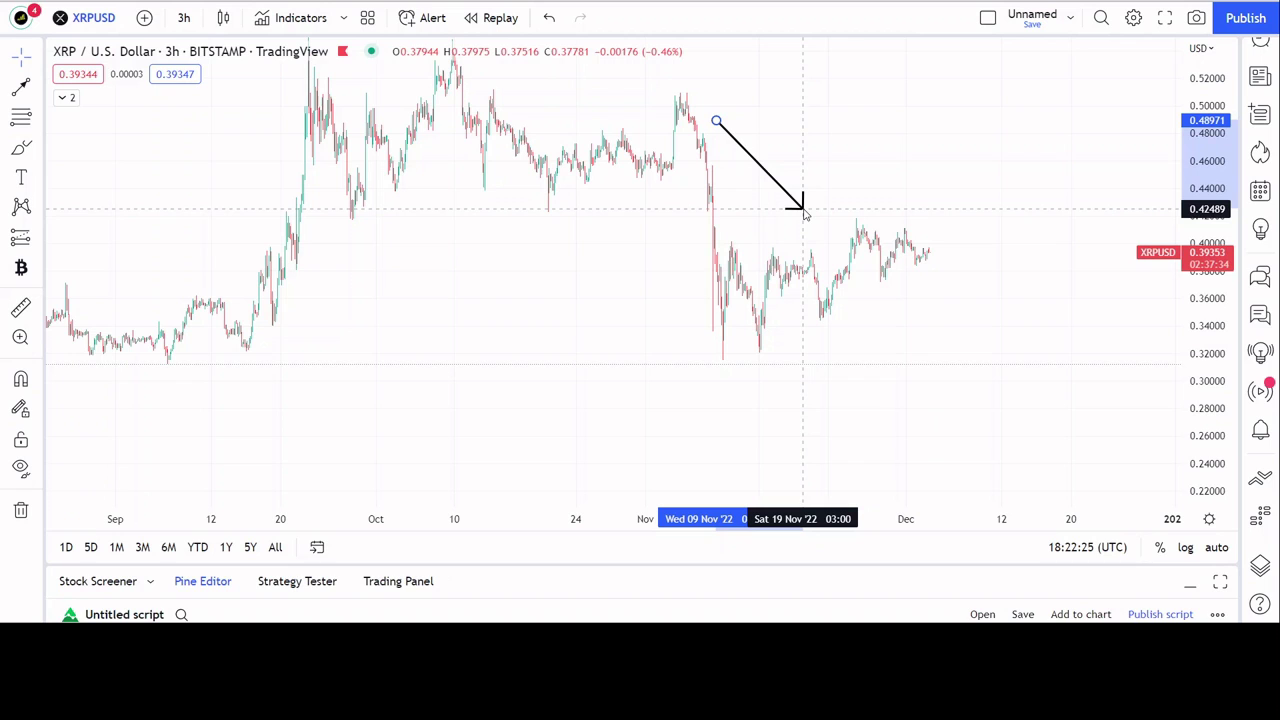
{"action": "left_click_drag", "start_coordinate": [803, 213], "coordinate": [800, 210]}
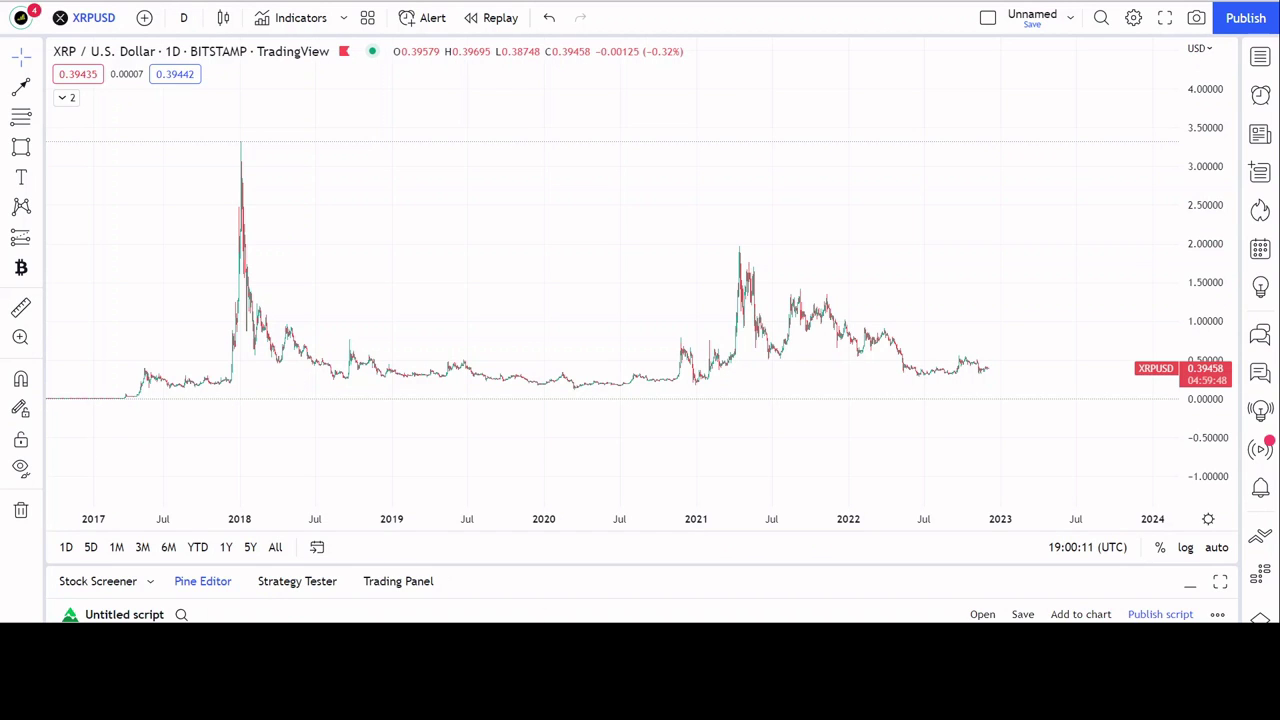
Draw a new arrow starting near 2.57 in mid-2019, aiming its tip back toward the August 2018 bump.
{"action": "left_click", "coordinate": [21, 88]}
{"action": "mouse_move", "coordinate": [460, 201]}
{"action": "left_mouse_down"}
{"action": "mouse_move", "coordinate": [388, 334]}
{"action": "mouse_move", "coordinate": [350, 334]}
{"action": "mouse_move", "coordinate": [452, 334]}
{"action": "mouse_move", "coordinate": [343, 331]}
{"action": "mouse_move", "coordinate": [409, 337]}
{"action": "mouse_move", "coordinate": [354, 349]}
{"action": "mouse_move", "coordinate": [336, 323]}
{"action": "left_mouse_up"}
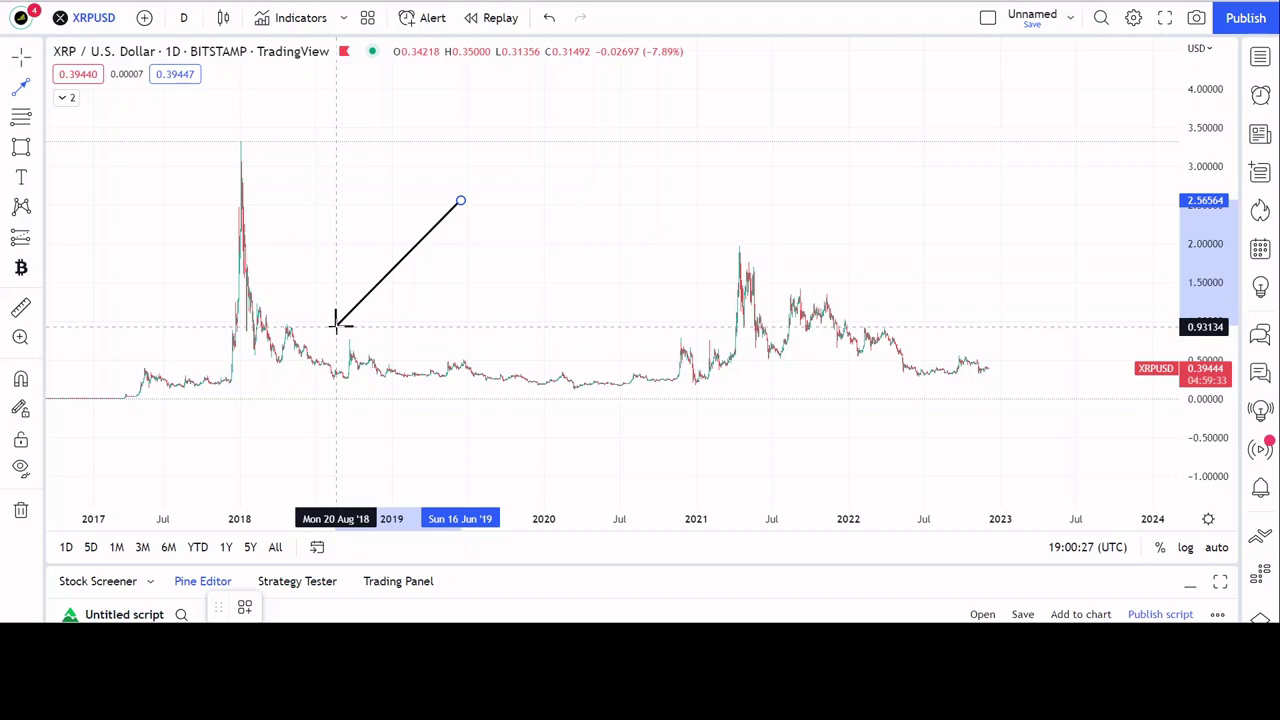
{"action": "mouse_move", "coordinate": [337, 323]}
{"action": "left_mouse_down"}
{"action": "mouse_move", "coordinate": [263, 171]}
{"action": "mouse_move", "coordinate": [337, 334]}
{"action": "mouse_move", "coordinate": [812, 307]}
{"action": "mouse_move", "coordinate": [449, 294]}
{"action": "mouse_move", "coordinate": [306, 269]}
{"action": "mouse_move", "coordinate": [251, 140]}
{"action": "mouse_move", "coordinate": [263, 263]}
{"action": "mouse_move", "coordinate": [297, 354]}
{"action": "mouse_move", "coordinate": [337, 377]}
{"action": "mouse_move", "coordinate": [263, 251]}
{"action": "mouse_move", "coordinate": [249, 180]}
{"action": "mouse_move", "coordinate": [247, 216]}
{"action": "mouse_move", "coordinate": [294, 329]}
{"action": "mouse_move", "coordinate": [331, 360]}
{"action": "mouse_move", "coordinate": [334, 389]}
{"action": "mouse_move", "coordinate": [260, 373]}
{"action": "mouse_move", "coordinate": [263, 237]}
{"action": "mouse_move", "coordinate": [276, 318]}
{"action": "left_mouse_up"}
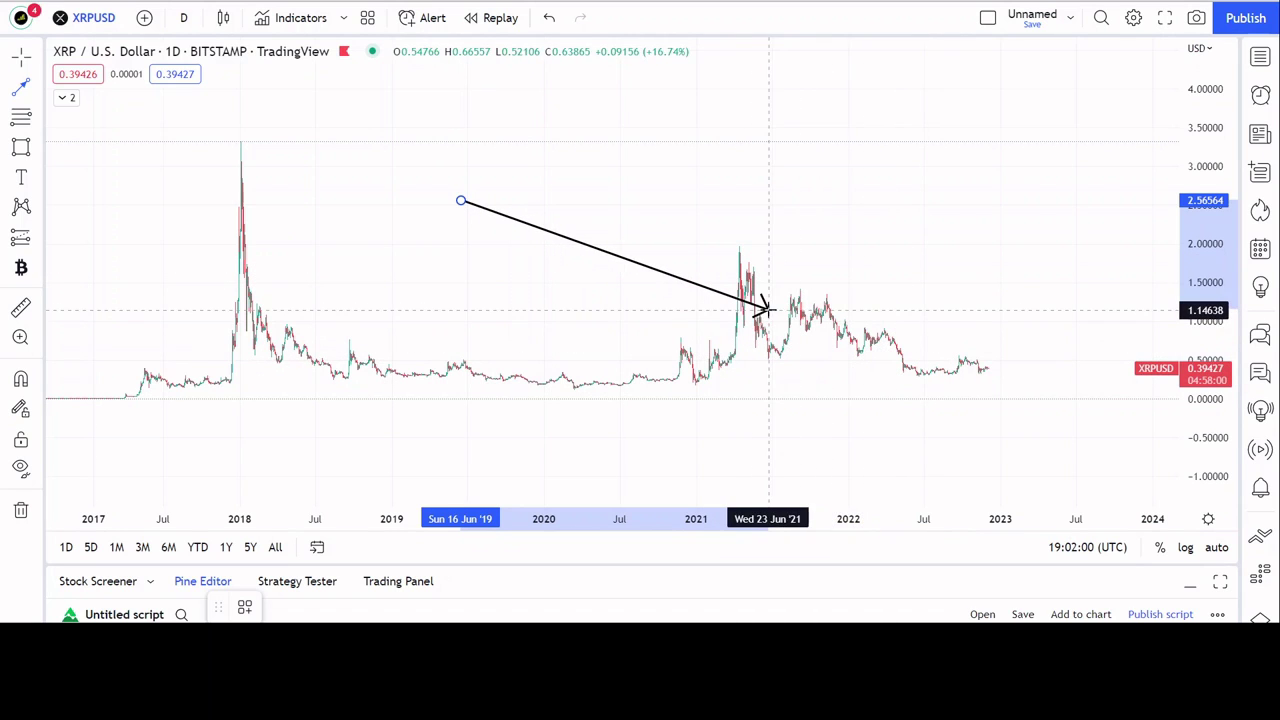
Fix the arrow's tip at the 2021 price spike.
{"action": "left_click", "coordinate": [916, 398]}
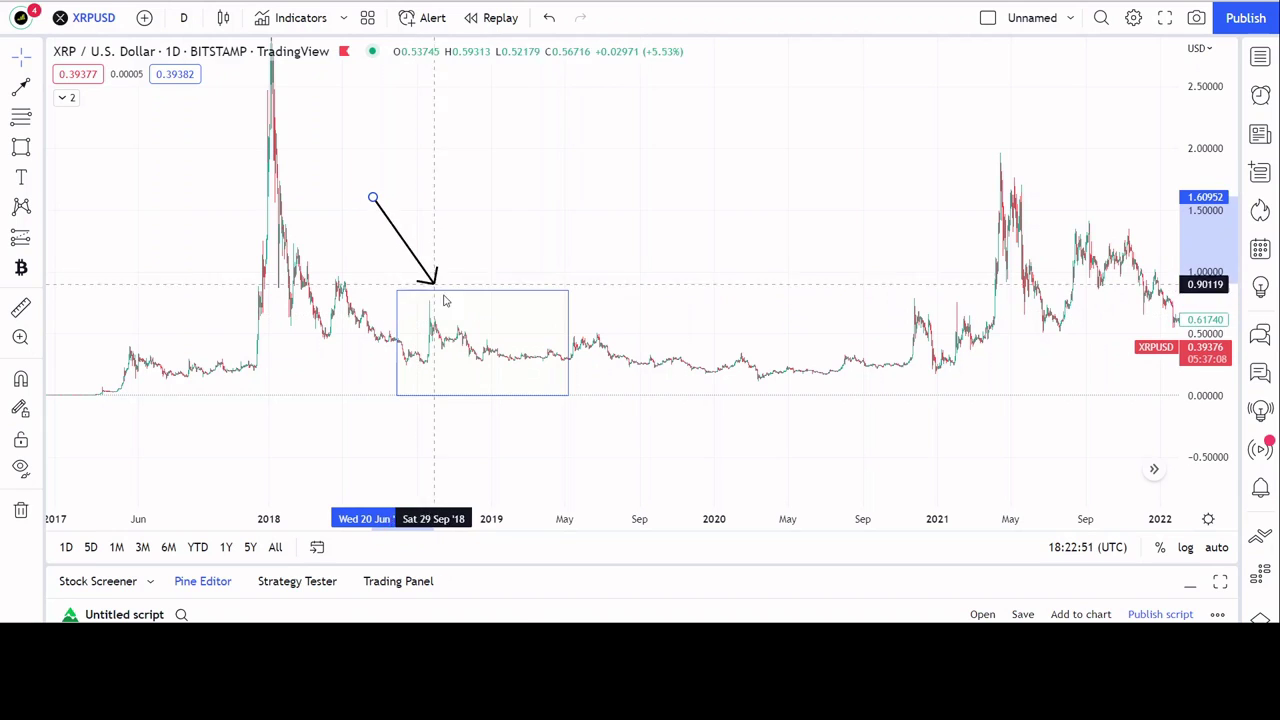
Anchor the arrow above the boxed range, shift the rectangle's left edge to September 2018, then reselect the arrow.
{"action": "left_click", "coordinate": [432, 258]}
{"action": "left_click", "coordinate": [397, 291]}
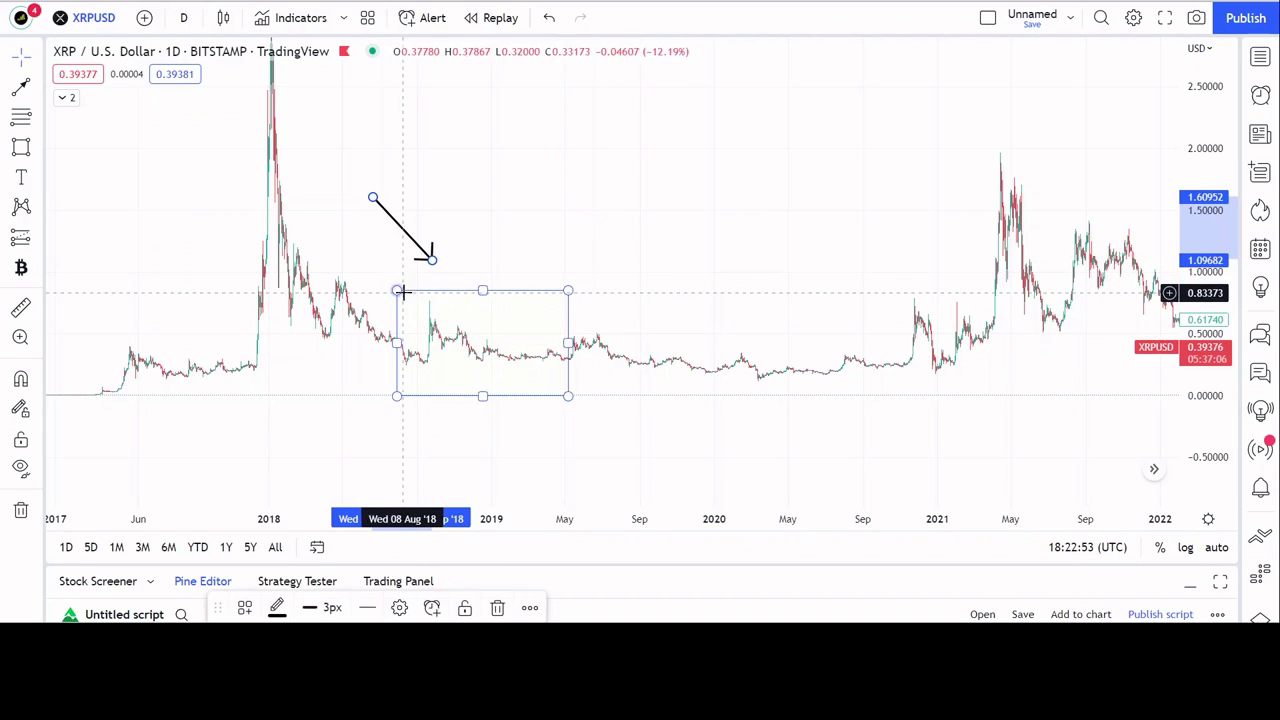
{"action": "left_click_drag", "start_coordinate": [397, 291], "coordinate": [443, 278]}
{"action": "left_click", "coordinate": [429, 257]}
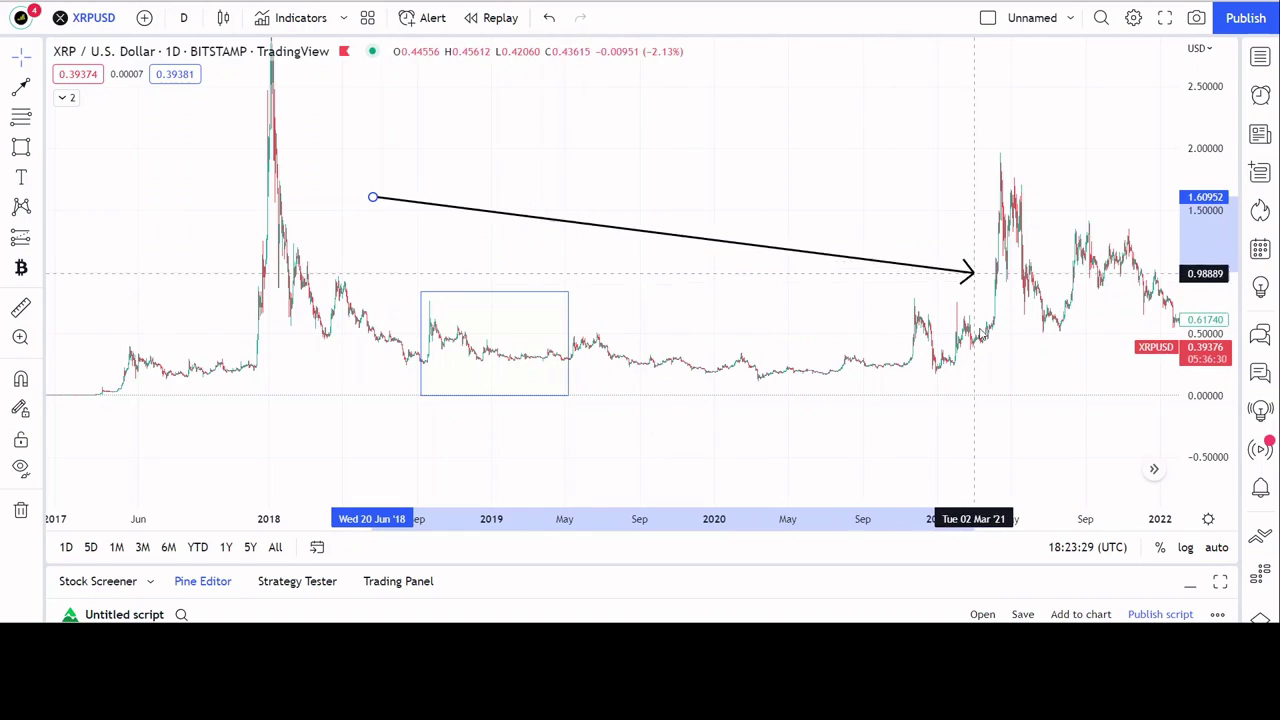
Resize the 2018 rectangle with its corner handles so it ends in early 2019.
{"action": "left_click", "coordinate": [534, 251]}
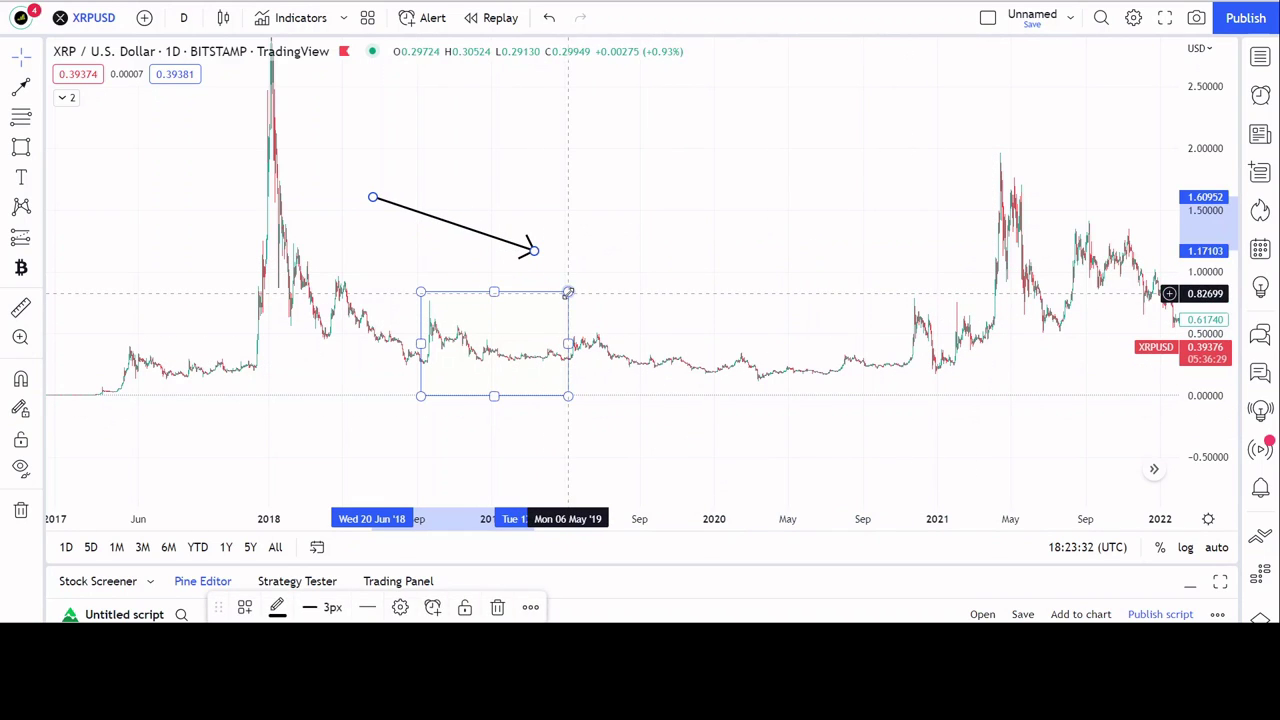
{"action": "left_click", "coordinate": [983, 302]}
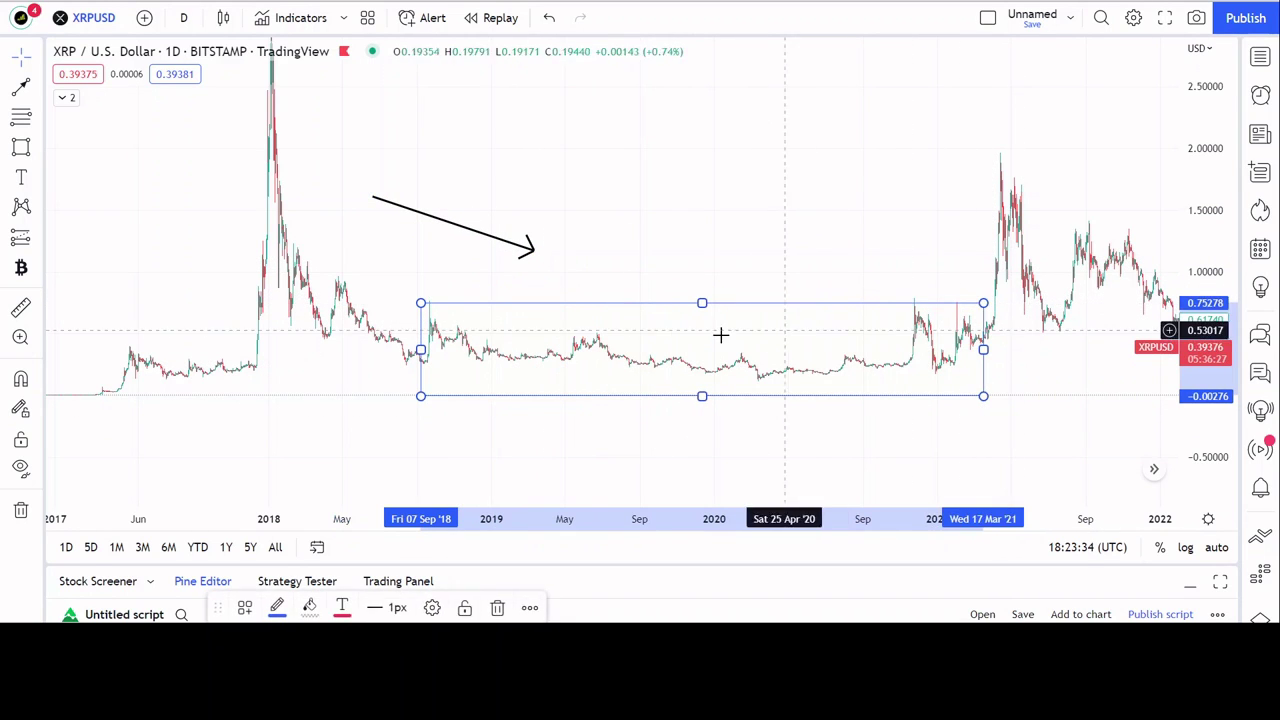
{"action": "left_click_drag", "start_coordinate": [421, 303], "coordinate": [563, 308]}
{"action": "left_click_drag", "start_coordinate": [983, 307], "coordinate": [764, 326]}
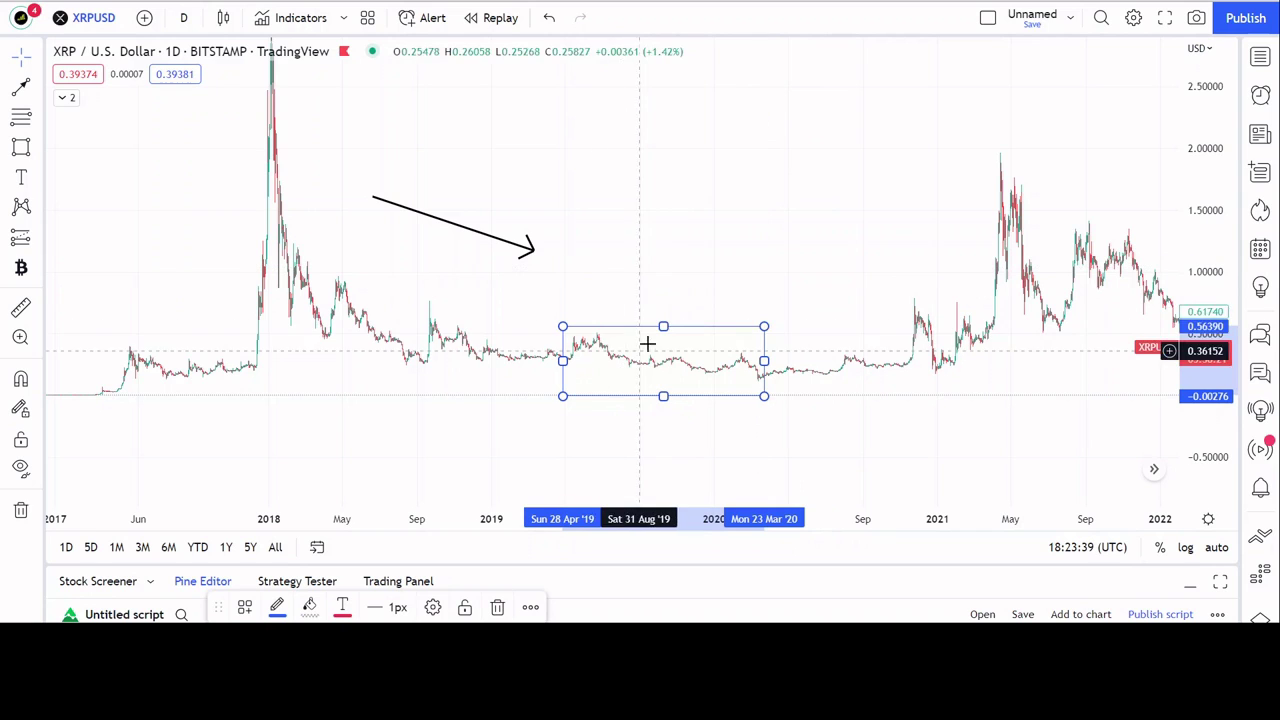
{"action": "mouse_move", "coordinate": [563, 326]}
{"action": "left_mouse_down"}
{"action": "mouse_move", "coordinate": [632, 336]}
{"action": "mouse_move", "coordinate": [989, 301]}
{"action": "mouse_move", "coordinate": [626, 311]}
{"action": "mouse_move", "coordinate": [409, 300]}
{"action": "mouse_move", "coordinate": [418, 287]}
{"action": "left_mouse_up"}
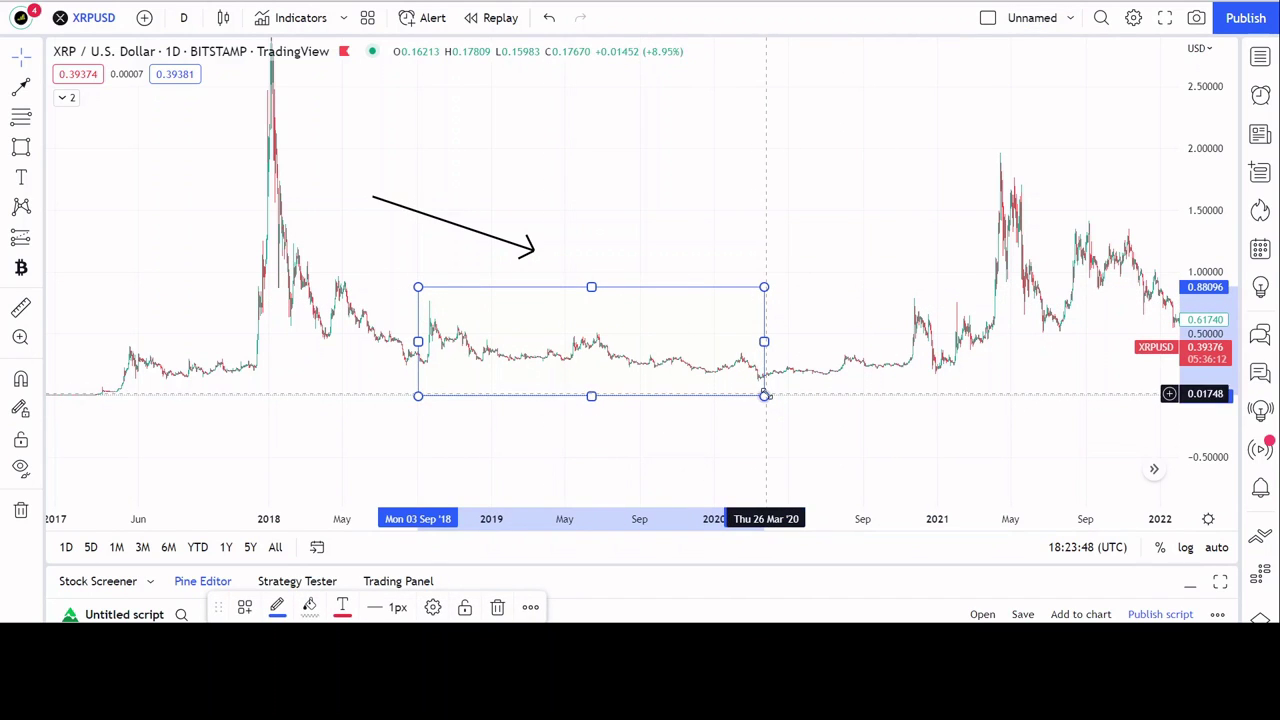
{"action": "left_click_drag", "start_coordinate": [764, 396], "coordinate": [567, 394]}
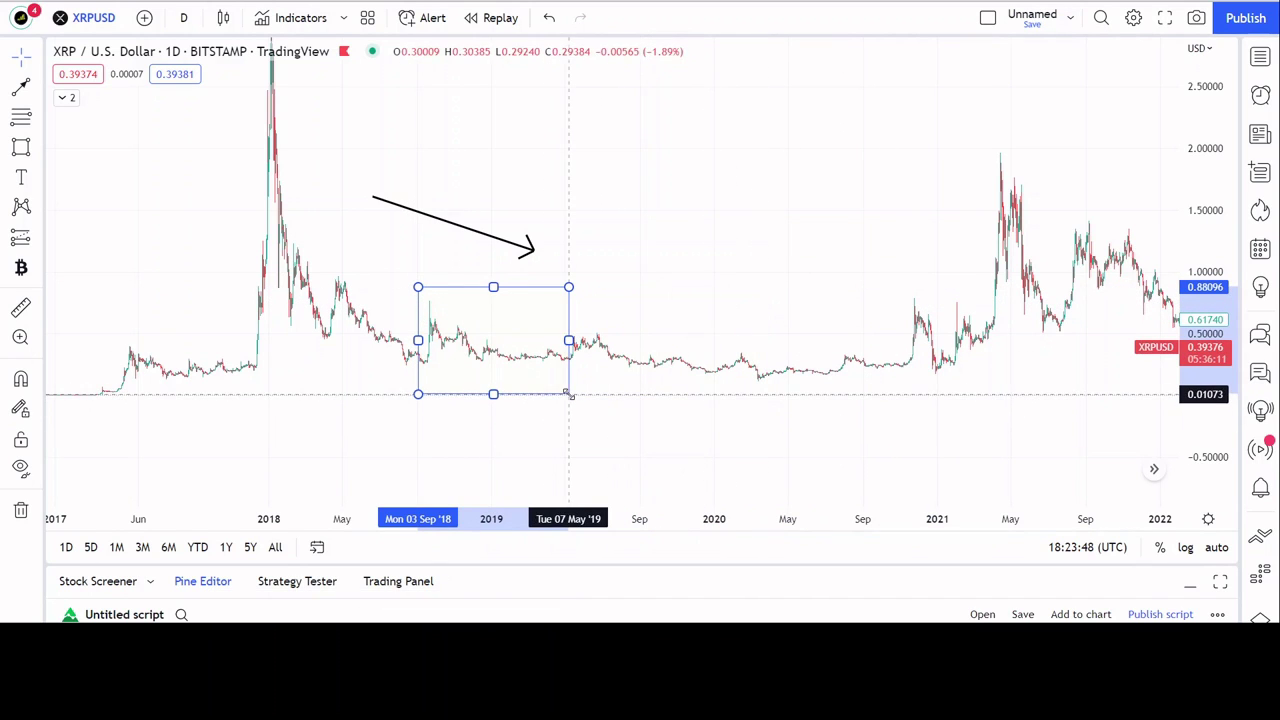
Repoint the arrow's tip onto the rectangle's top edge, then toward the late-2017 base.
{"action": "left_click", "coordinate": [532, 252]}
{"action": "left_click_drag", "start_coordinate": [529, 263], "coordinate": [210, 378]}
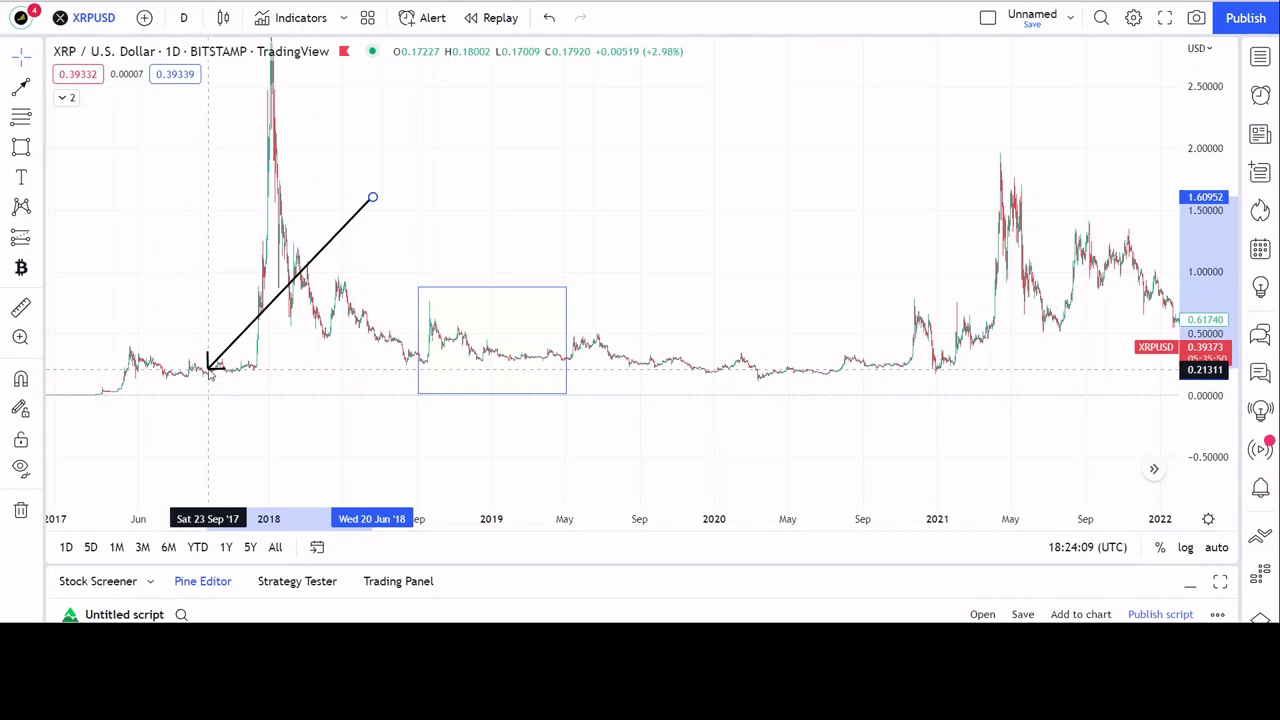
{"action": "left_click_drag", "start_coordinate": [205, 372], "coordinate": [198, 363]}
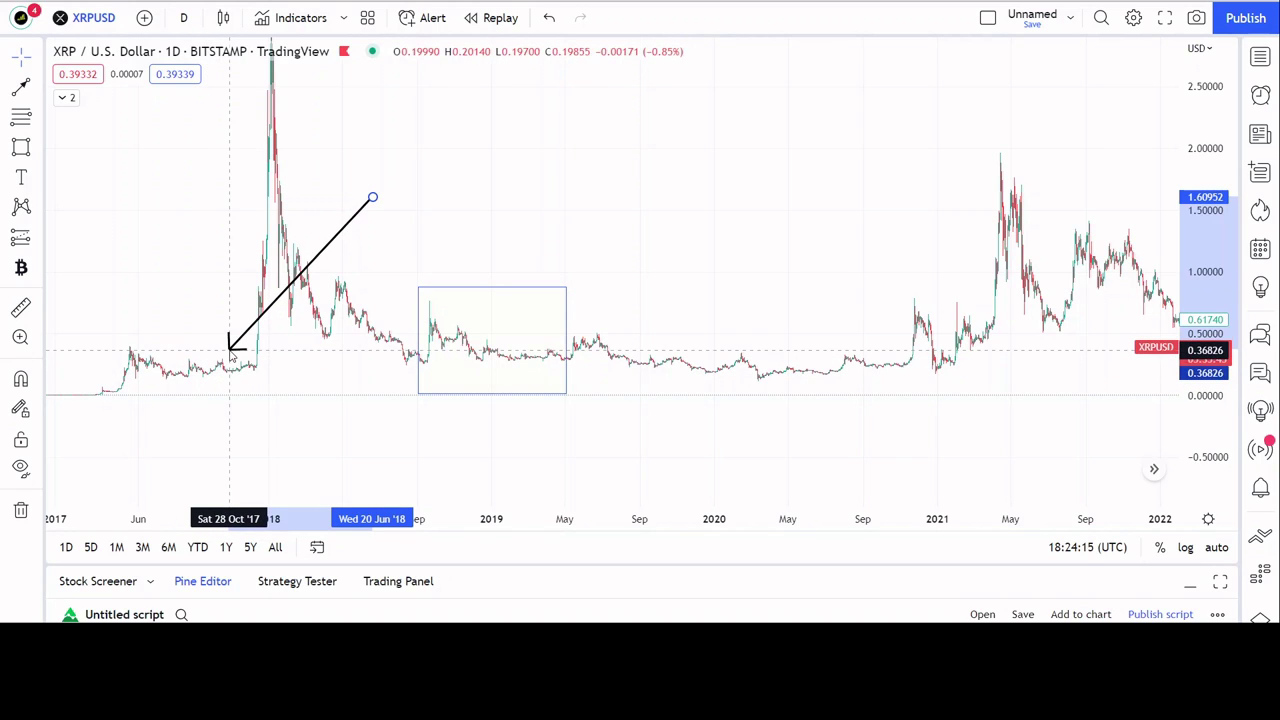
{"action": "left_click_drag", "start_coordinate": [228, 355], "coordinate": [470, 328]}
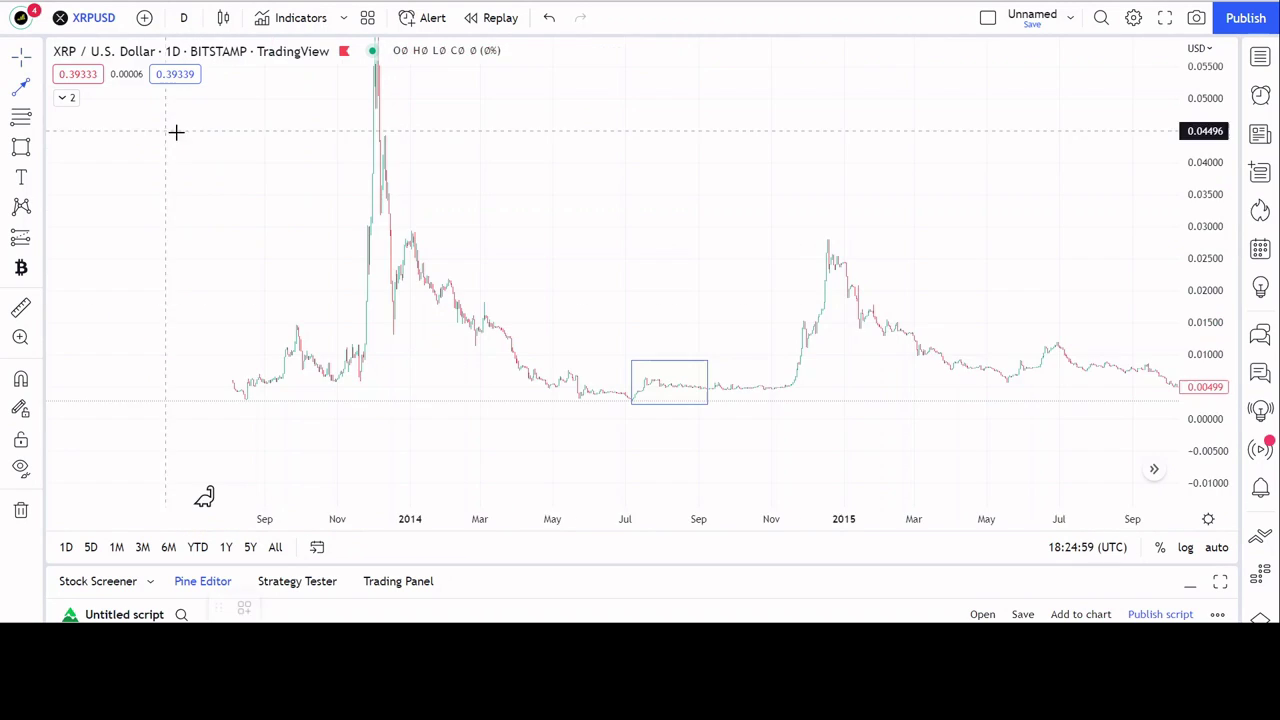
Draw an arrow from late 2013 toward mid-2014 and widen the rectangle around the mid-2014 range.
{"action": "mouse_move", "coordinate": [172, 128]}
{"action": "left_mouse_down"}
{"action": "mouse_move", "coordinate": [585, 328]}
{"action": "mouse_move", "coordinate": [626, 380]}
{"action": "left_mouse_up"}
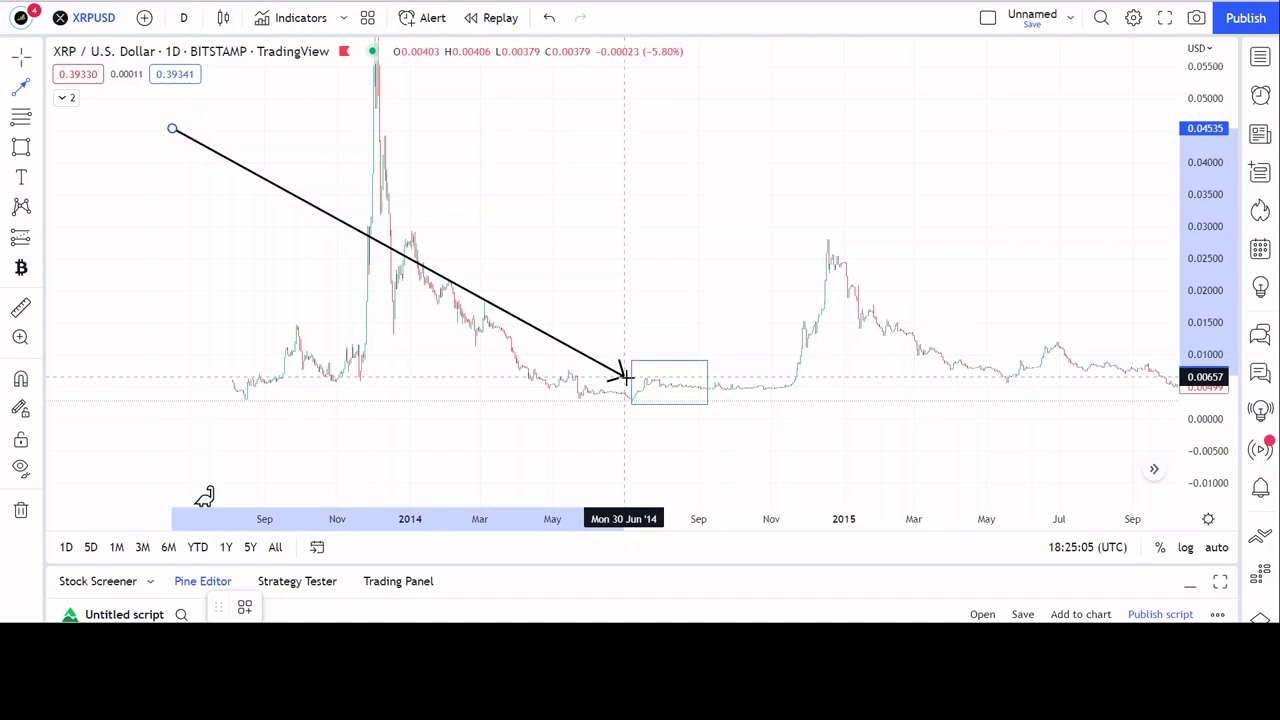
{"action": "mouse_move", "coordinate": [628, 383]}
{"action": "left_mouse_down"}
{"action": "mouse_move", "coordinate": [503, 291]}
{"action": "mouse_move", "coordinate": [329, 97]}
{"action": "mouse_move", "coordinate": [414, 243]}
{"action": "mouse_move", "coordinate": [569, 385]}
{"action": "mouse_move", "coordinate": [622, 399]}
{"action": "mouse_move", "coordinate": [614, 370]}
{"action": "mouse_move", "coordinate": [772, 376]}
{"action": "mouse_move", "coordinate": [789, 390]}
{"action": "mouse_move", "coordinate": [714, 408]}
{"action": "mouse_move", "coordinate": [638, 337]}
{"action": "mouse_move", "coordinate": [641, 380]}
{"action": "mouse_move", "coordinate": [625, 347]}
{"action": "left_mouse_up"}
{"action": "left_click", "coordinate": [709, 380]}
{"action": "mouse_move", "coordinate": [709, 380]}
{"action": "left_mouse_down"}
{"action": "mouse_move", "coordinate": [806, 381]}
{"action": "mouse_move", "coordinate": [666, 383]}
{"action": "mouse_move", "coordinate": [715, 387]}
{"action": "left_mouse_up"}
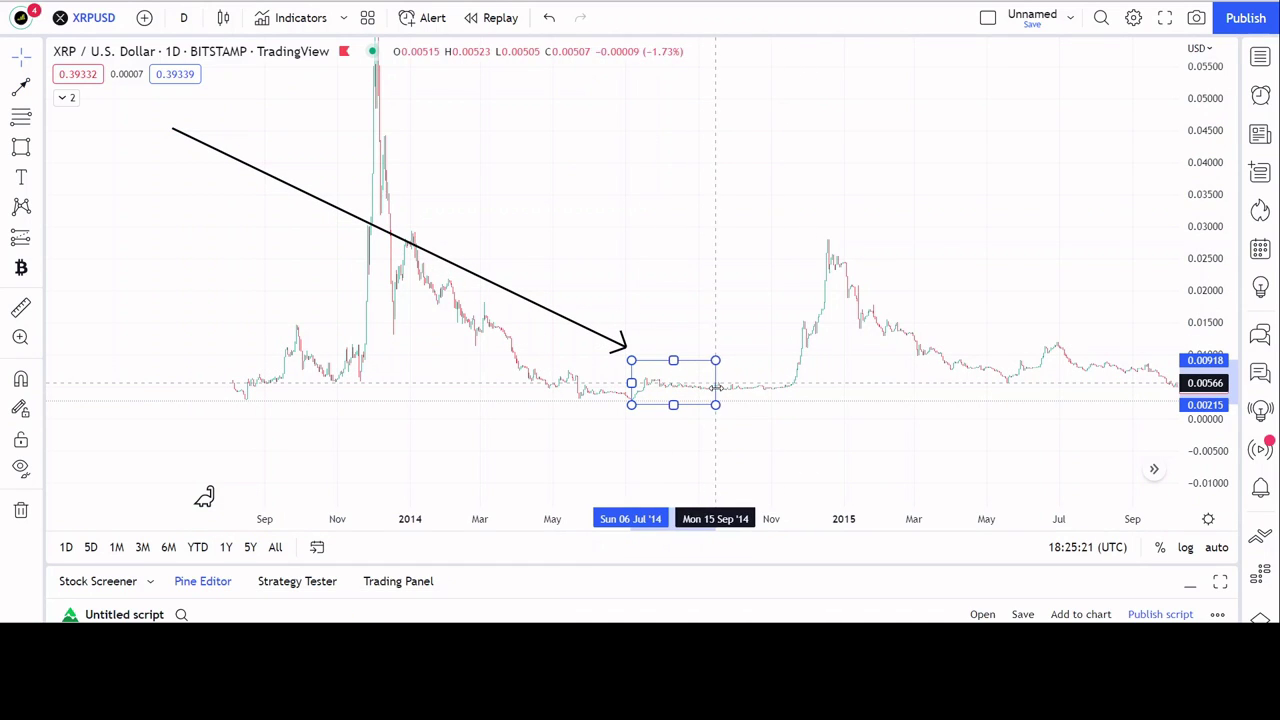
{"action": "left_click", "coordinate": [700, 300]}
Shorten the arrow above the box and settle its tip at 12 Aug 2014 near 0.0065.
{"action": "left_click", "coordinate": [172, 130]}
{"action": "left_click_drag", "start_coordinate": [172, 130], "coordinate": [602, 321]}
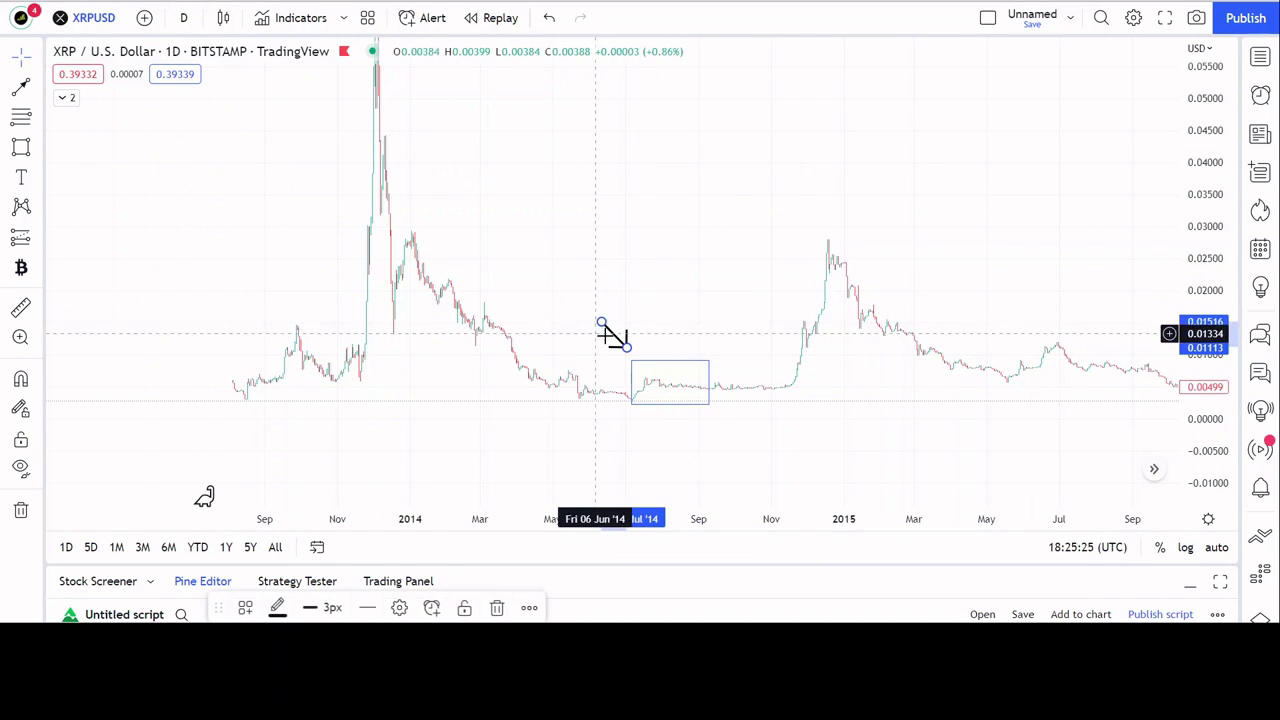
{"action": "left_click_drag", "start_coordinate": [1204, 425], "coordinate": [1165, 69]}
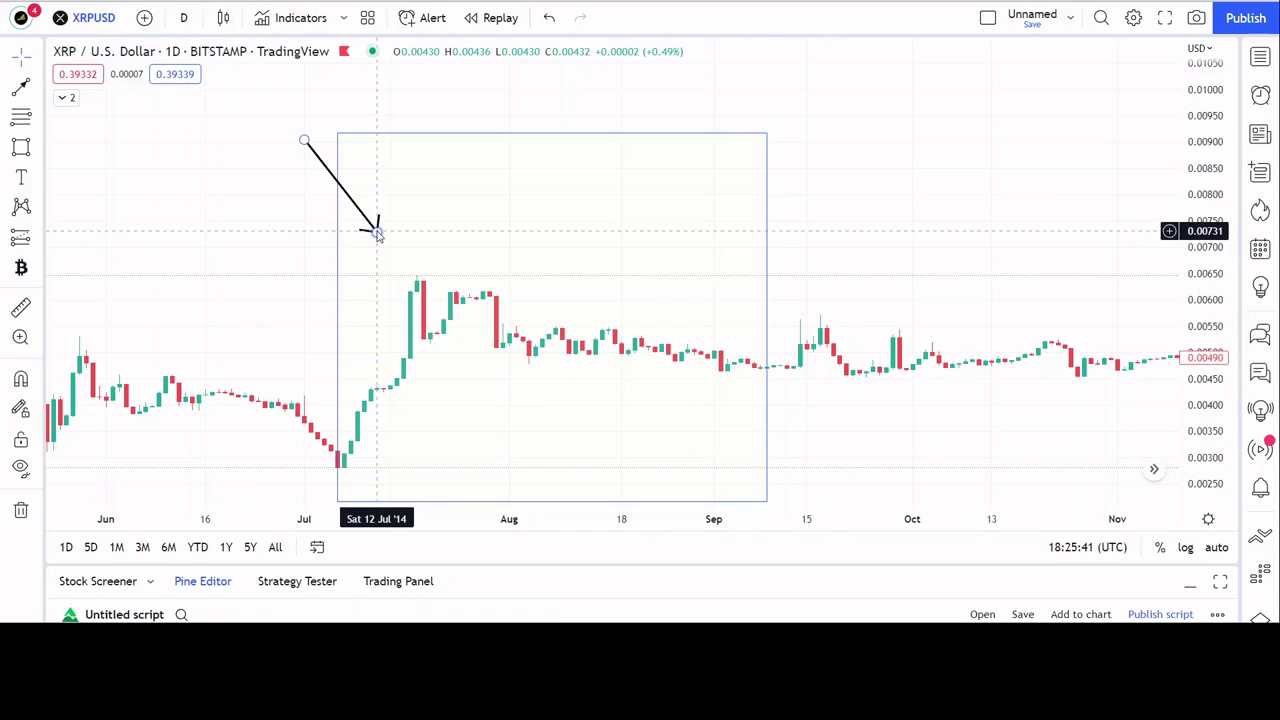
{"action": "left_click_drag", "start_coordinate": [359, 383], "coordinate": [537, 373]}
{"action": "left_click_drag", "start_coordinate": [455, 366], "coordinate": [523, 360]}
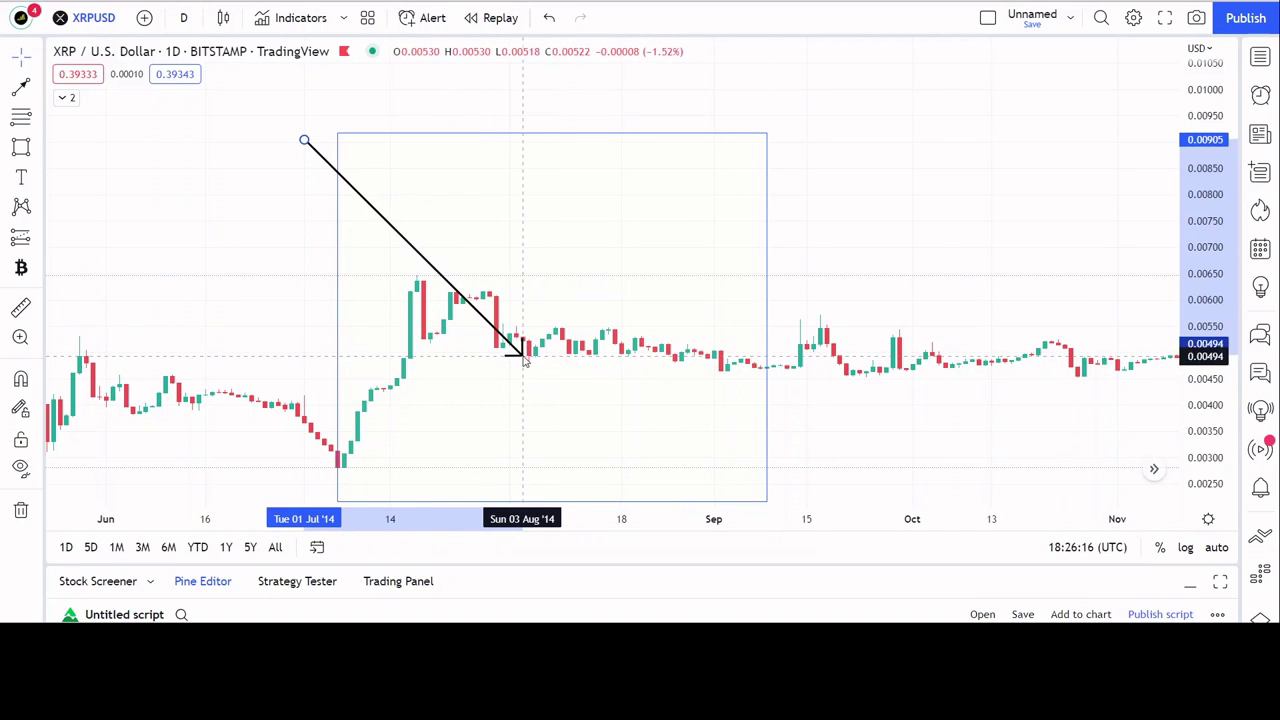
{"action": "left_click_drag", "start_coordinate": [630, 362], "coordinate": [590, 343]}
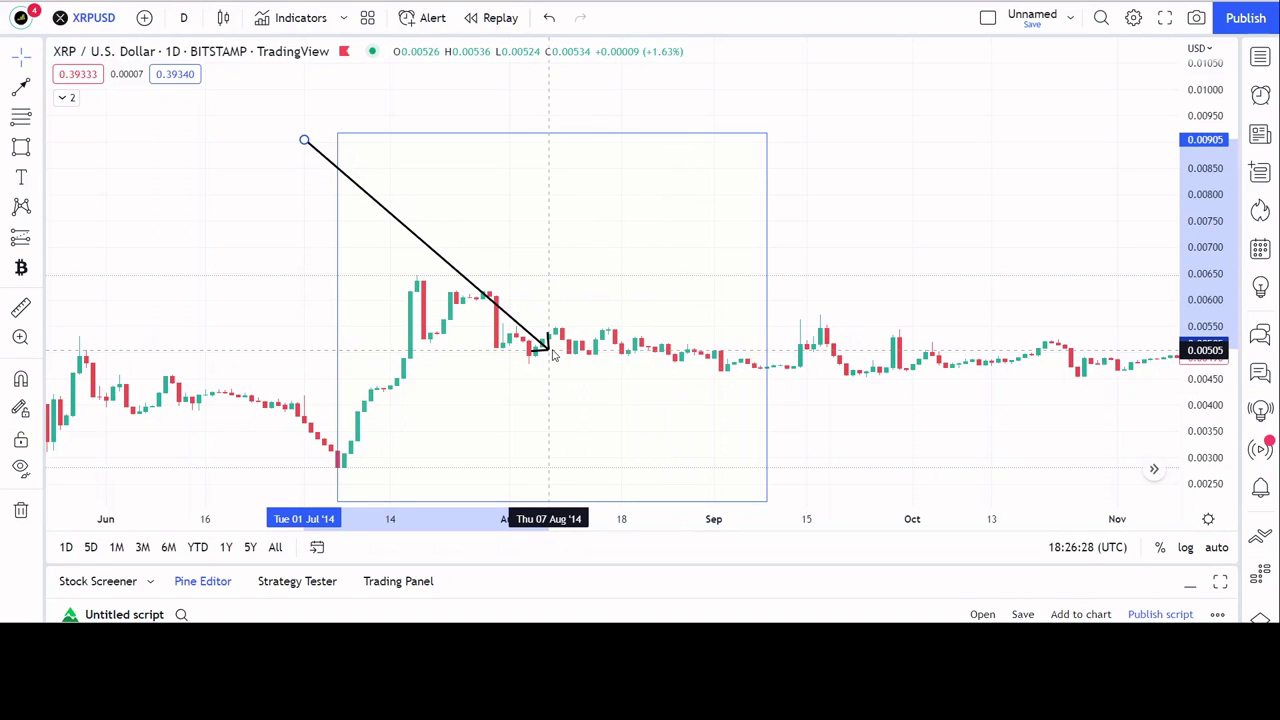
{"action": "left_click_drag", "start_coordinate": [552, 354], "coordinate": [586, 276]}
Zoom out, nudge the arrow's tip to mid-August 2014, then delete the arrow.
{"action": "scroll", "coordinate": [600, 285], "scroll_direction": "down", "scroll_amount": 5}
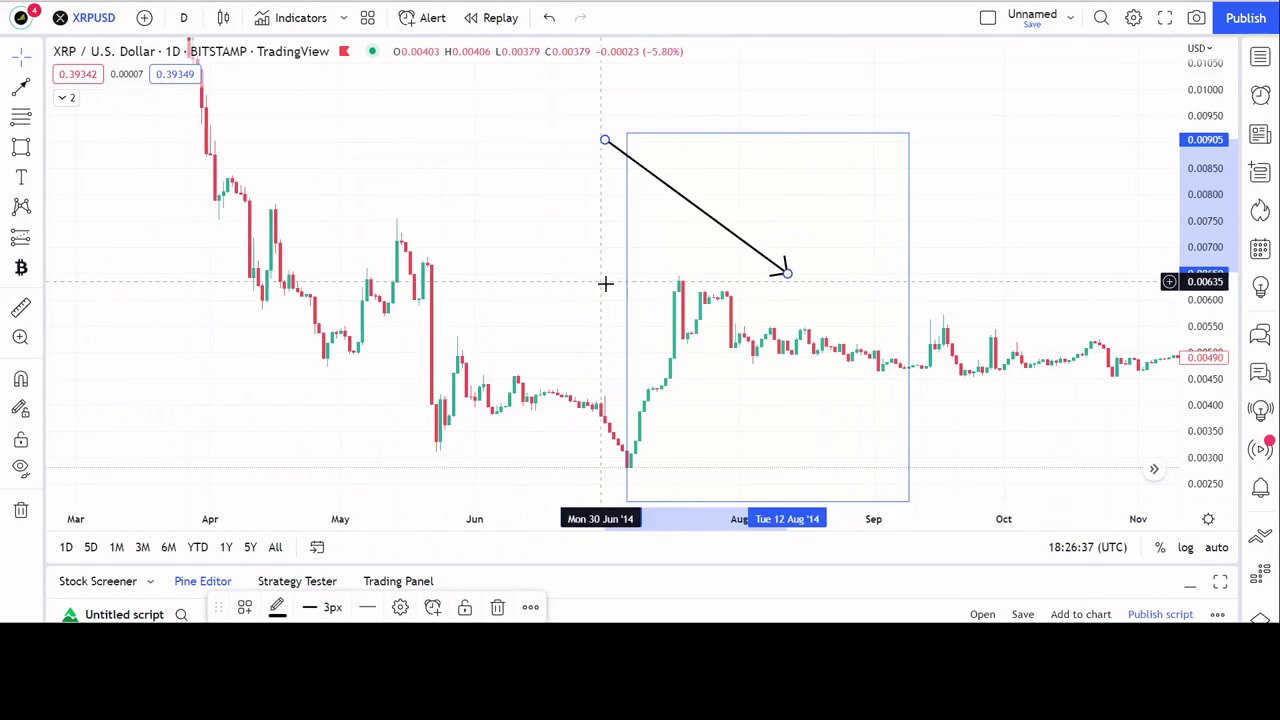
{"action": "scroll", "coordinate": [1023, 249], "scroll_direction": "right", "scroll_amount": 3}
{"action": "left_click_drag", "start_coordinate": [1200, 205], "coordinate": [1214, 366]}
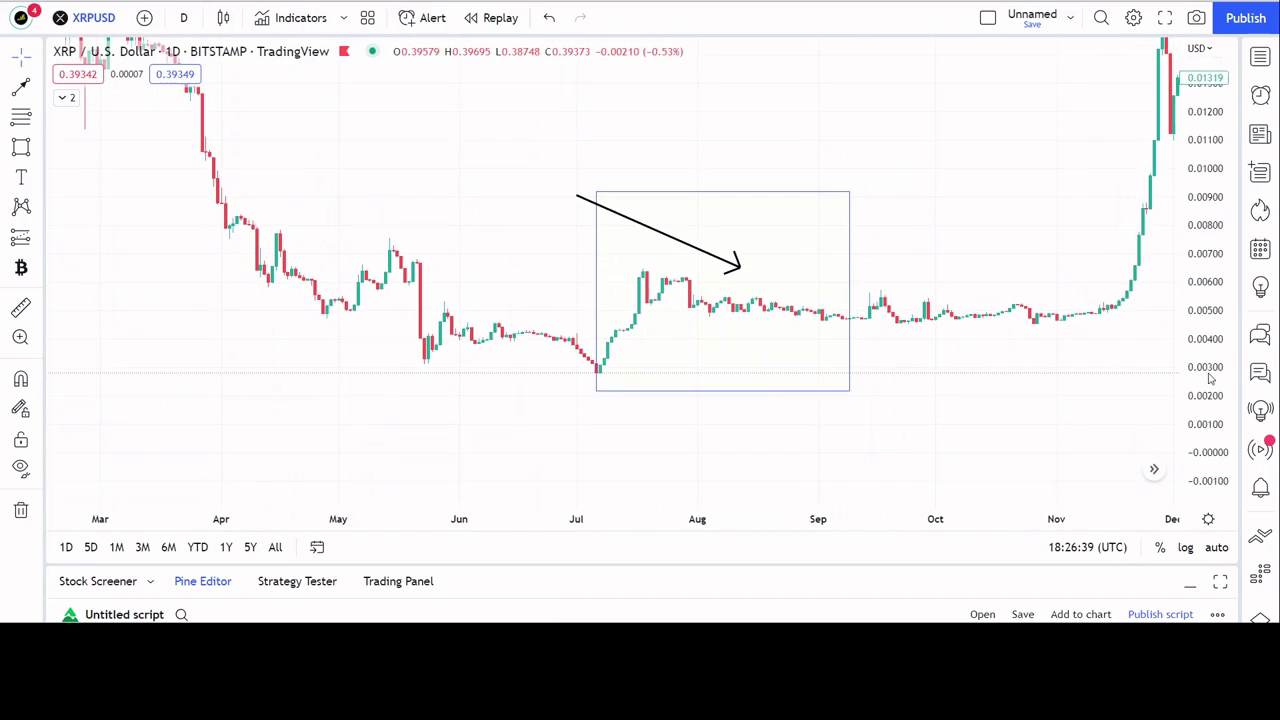
{"action": "scroll", "coordinate": [889, 383], "scroll_direction": "right", "scroll_amount": 3}
{"action": "left_click_drag", "start_coordinate": [557, 283], "coordinate": [686, 306]}
{"action": "mouse_move", "coordinate": [598, 314]}
{"action": "left_mouse_down"}
{"action": "mouse_move", "coordinate": [529, 331]}
{"action": "mouse_move", "coordinate": [672, 289]}
{"action": "mouse_move", "coordinate": [591, 298]}
{"action": "mouse_move", "coordinate": [704, 317]}
{"action": "mouse_move", "coordinate": [858, 300]}
{"action": "mouse_move", "coordinate": [620, 302]}
{"action": "mouse_move", "coordinate": [669, 312]}
{"action": "mouse_move", "coordinate": [623, 294]}
{"action": "mouse_move", "coordinate": [580, 237]}
{"action": "mouse_move", "coordinate": [565, 253]}
{"action": "left_mouse_up"}
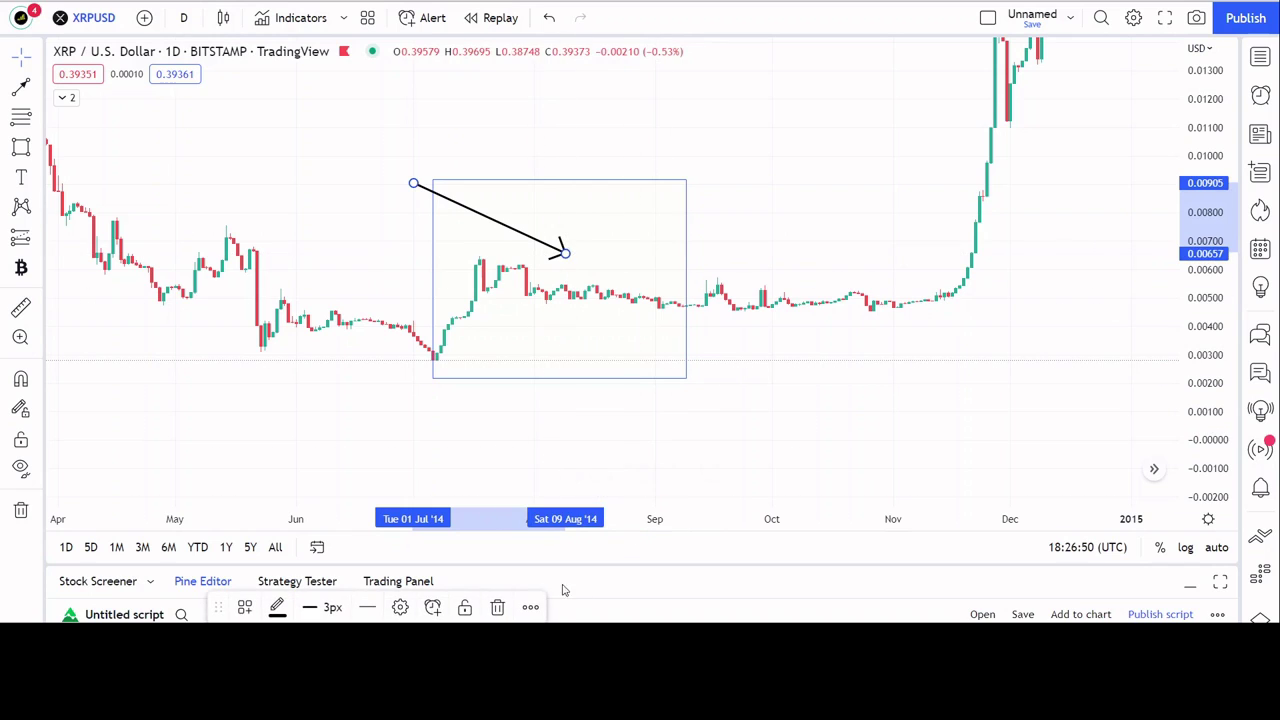
{"action": "left_click", "coordinate": [497, 616]}
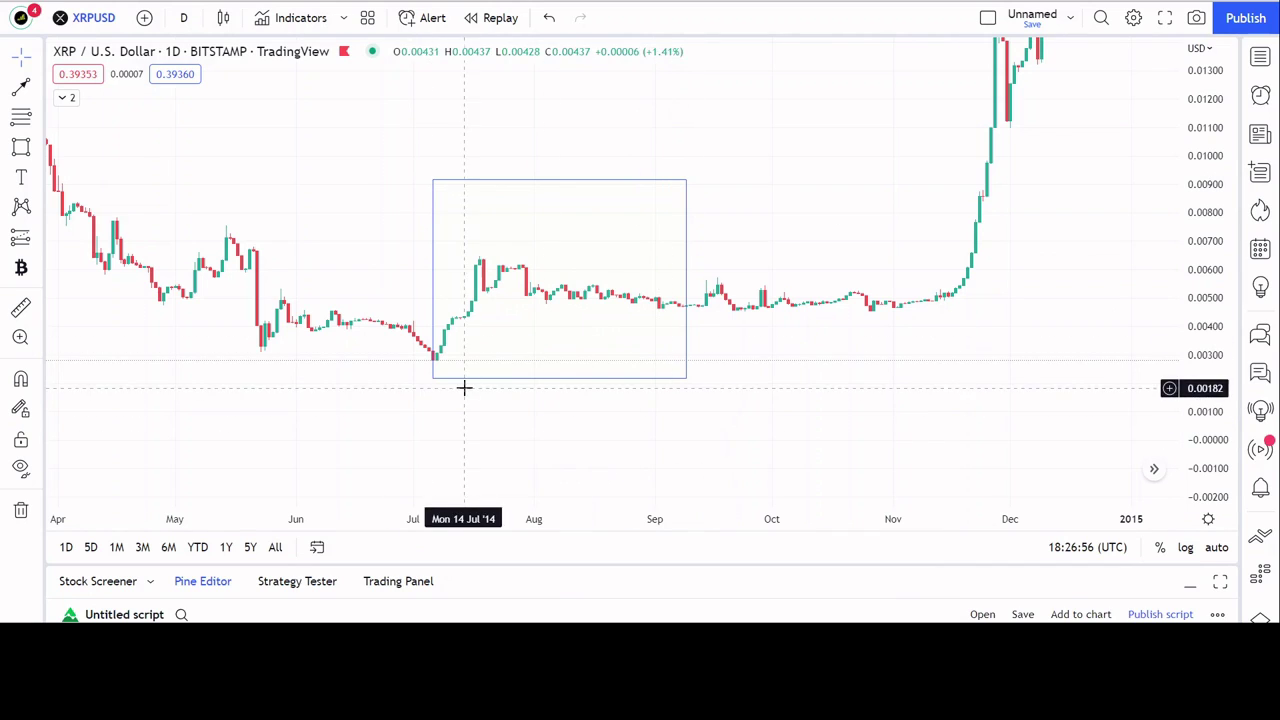
Sketch an arrow across the 2014 rally, then draw one from mid-August 2022 (0.49) to 24 October (0.40).
{"action": "mouse_move", "coordinate": [603, 125]}
{"action": "left_mouse_down"}
{"action": "mouse_move", "coordinate": [477, 314]}
{"action": "mouse_move", "coordinate": [432, 358]}
{"action": "mouse_move", "coordinate": [618, 297]}
{"action": "mouse_move", "coordinate": [438, 358]}
{"action": "left_mouse_up"}
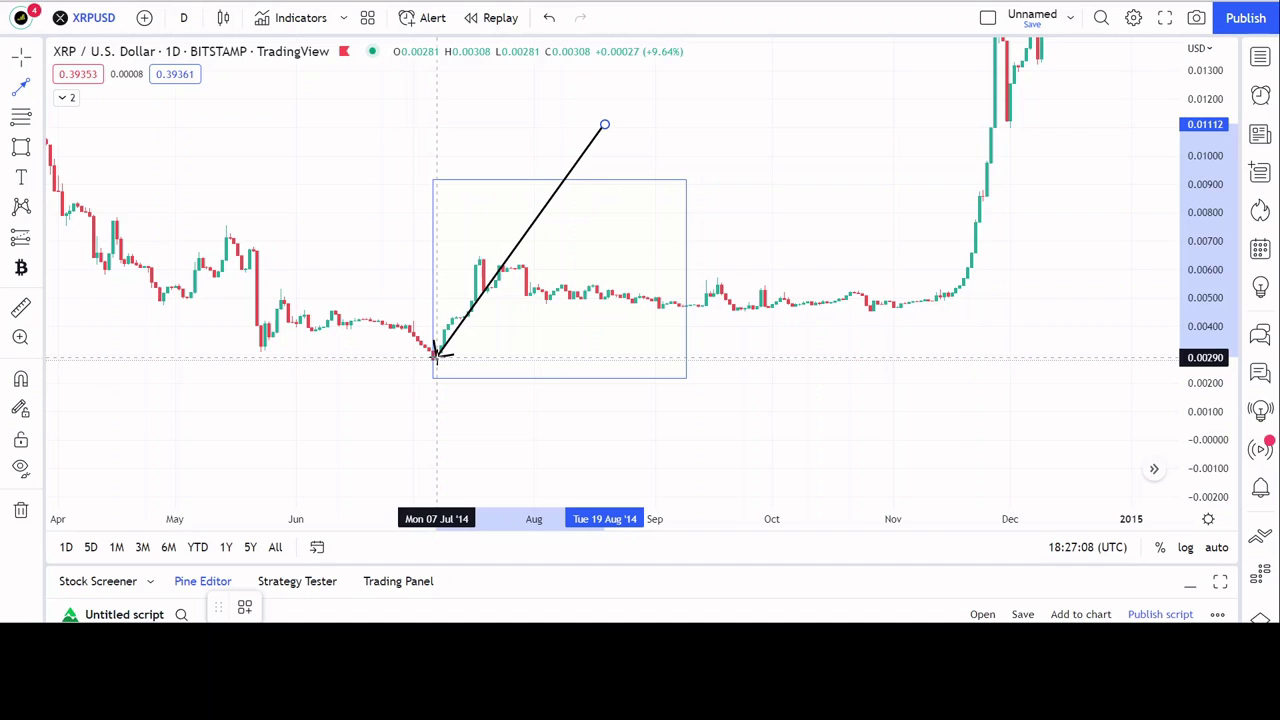
{"action": "left_click_drag", "start_coordinate": [437, 356], "coordinate": [585, 245]}
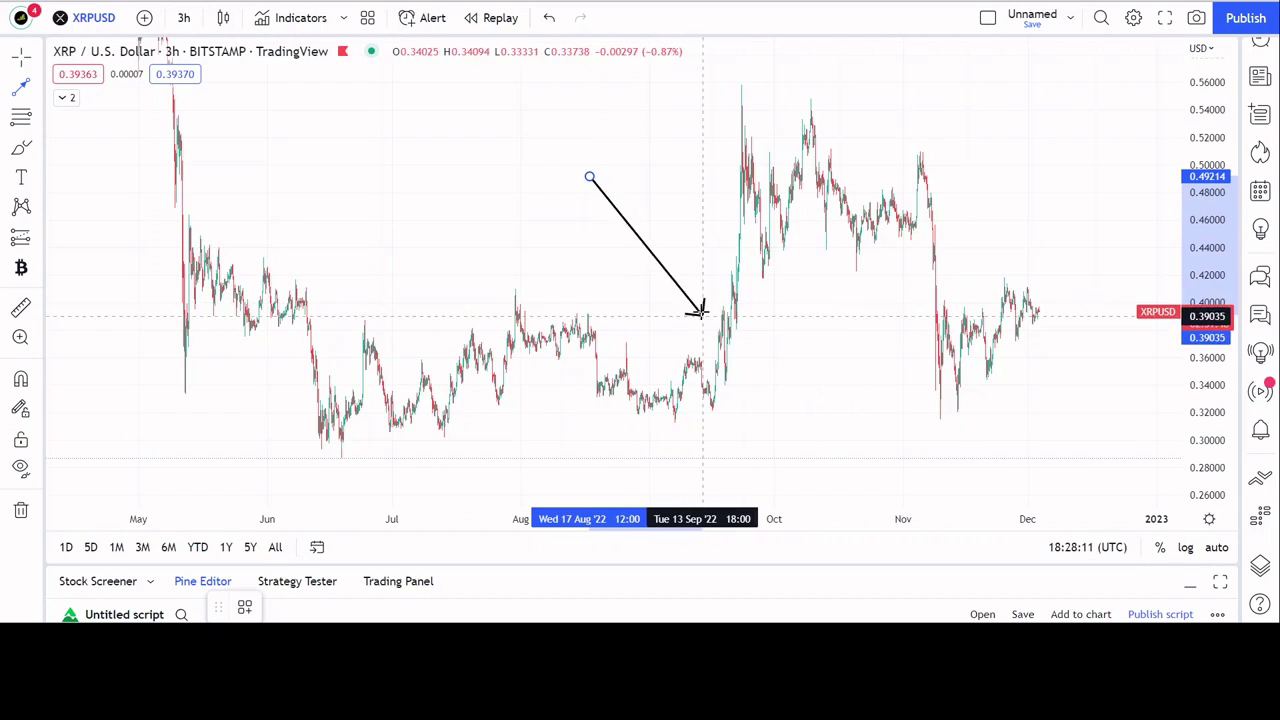
{"action": "mouse_move", "coordinate": [703, 314]}
{"action": "left_mouse_down"}
{"action": "mouse_move", "coordinate": [763, 297]}
{"action": "mouse_move", "coordinate": [910, 310]}
{"action": "mouse_move", "coordinate": [866, 296]}
{"action": "mouse_move", "coordinate": [843, 309]}
{"action": "mouse_move", "coordinate": [929, 348]}
{"action": "mouse_move", "coordinate": [699, 389]}
{"action": "mouse_move", "coordinate": [757, 120]}
{"action": "mouse_move", "coordinate": [950, 260]}
{"action": "mouse_move", "coordinate": [943, 429]}
{"action": "mouse_move", "coordinate": [1025, 312]}
{"action": "mouse_move", "coordinate": [1057, 317]}
{"action": "mouse_move", "coordinate": [1006, 337]}
{"action": "mouse_move", "coordinate": [1014, 302]}
{"action": "mouse_move", "coordinate": [1046, 317]}
{"action": "mouse_move", "coordinate": [1008, 300]}
{"action": "mouse_move", "coordinate": [1051, 331]}
{"action": "mouse_move", "coordinate": [1062, 411]}
{"action": "mouse_move", "coordinate": [1006, 300]}
{"action": "mouse_move", "coordinate": [1063, 351]}
{"action": "mouse_move", "coordinate": [1069, 425]}
{"action": "mouse_move", "coordinate": [985, 400]}
{"action": "mouse_move", "coordinate": [943, 417]}
{"action": "mouse_move", "coordinate": [966, 420]}
{"action": "mouse_move", "coordinate": [680, 405]}
{"action": "mouse_move", "coordinate": [993, 310]}
{"action": "mouse_move", "coordinate": [1092, 342]}
{"action": "mouse_move", "coordinate": [988, 276]}
{"action": "mouse_move", "coordinate": [877, 297]}
{"action": "left_mouse_up"}
{"action": "left_click_drag", "start_coordinate": [983, 240], "coordinate": [738, 230]}
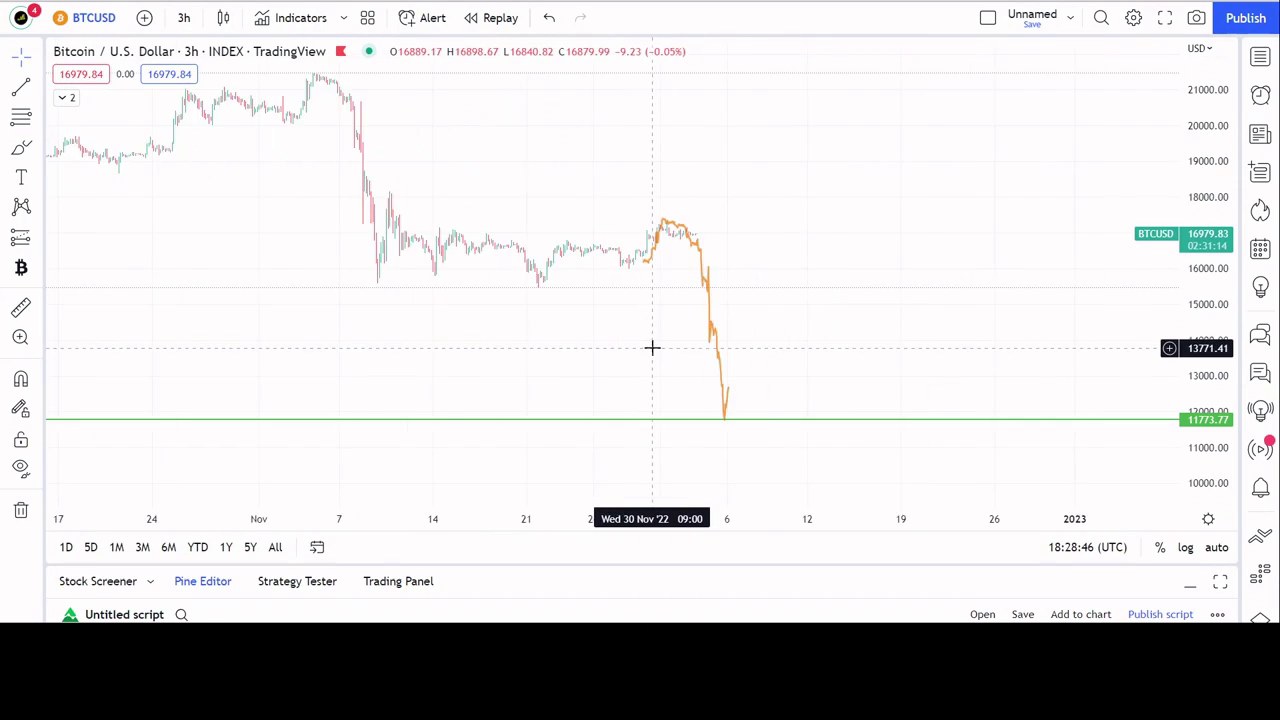
Pan the XRP chart to bring the most recent candles into view.
{"action": "scroll", "coordinate": [656, 330], "scroll_direction": "up", "scroll_amount": 3}
{"action": "left_click_drag", "start_coordinate": [663, 291], "coordinate": [940, 280]}
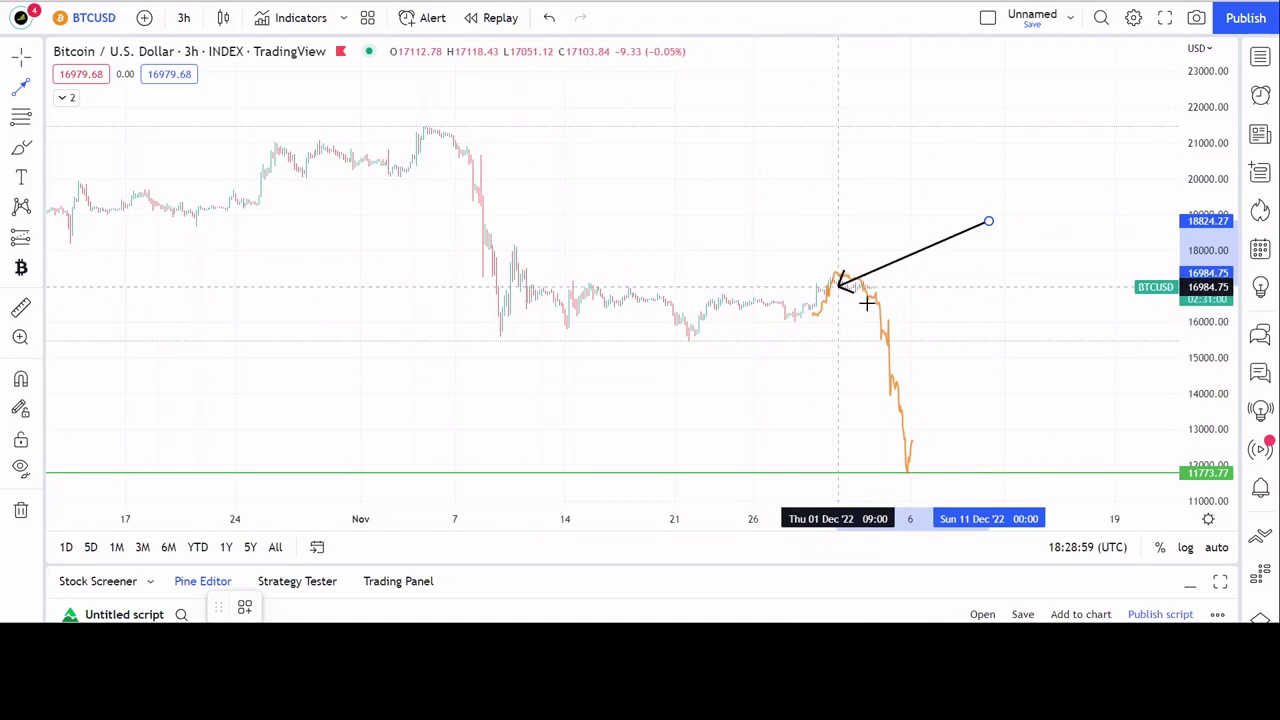
Fix the Bitcoin arrow tip on the December candles and nudge it up to the December peak.
{"action": "scroll", "coordinate": [929, 332], "scroll_direction": "up", "scroll_amount": 2}
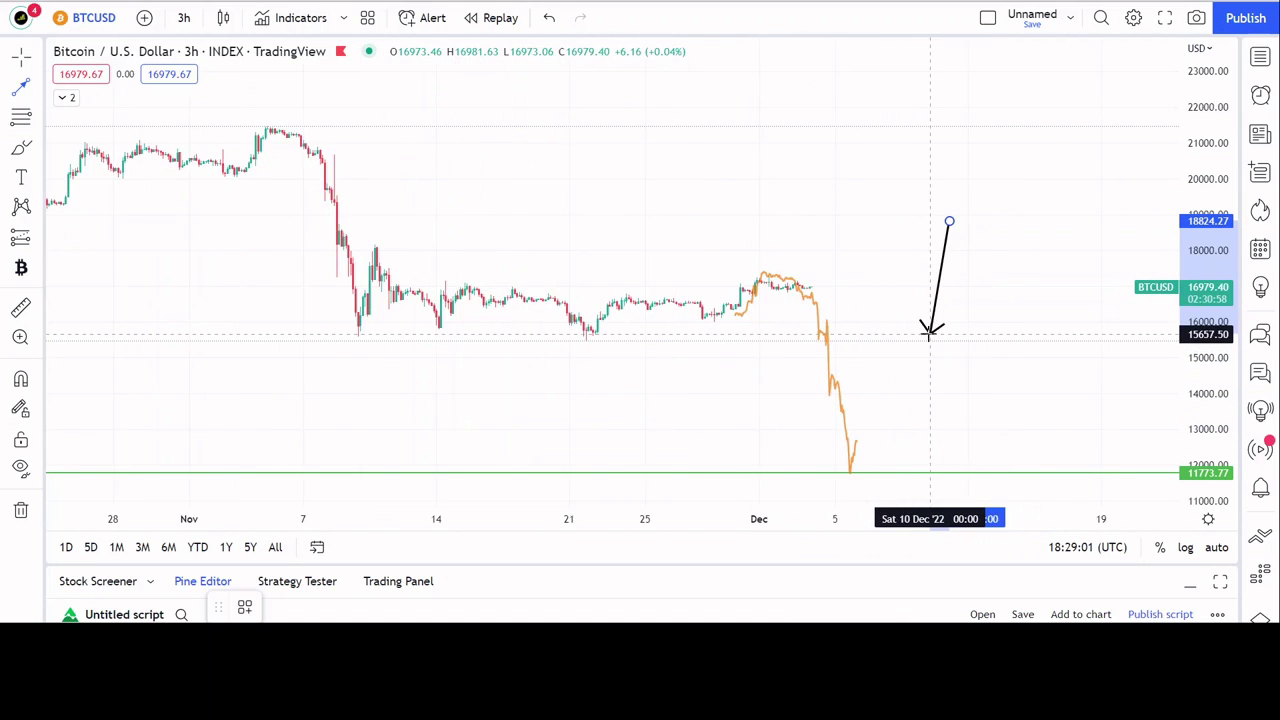
{"action": "left_click", "coordinate": [768, 322]}
{"action": "left_click_drag", "start_coordinate": [837, 357], "coordinate": [786, 288]}
{"action": "scroll", "coordinate": [948, 322], "scroll_direction": "down", "scroll_amount": 1}
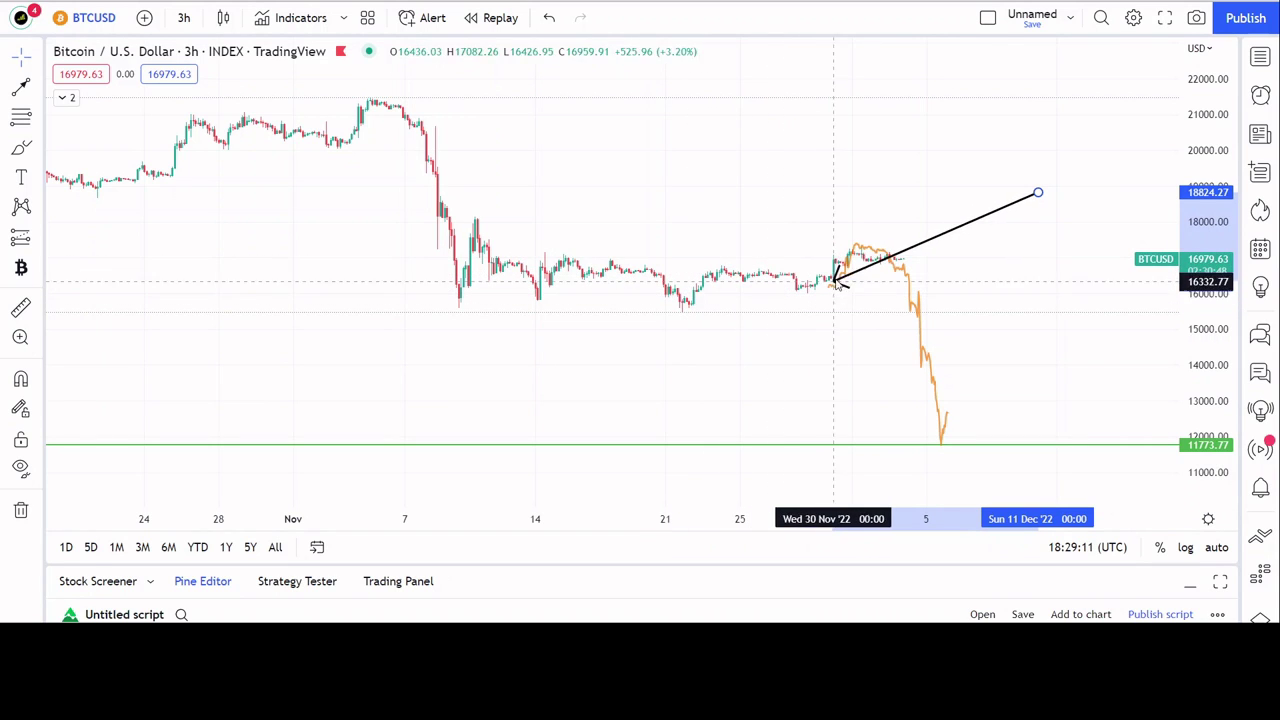
{"action": "left_click_drag", "start_coordinate": [915, 255], "coordinate": [868, 225]}
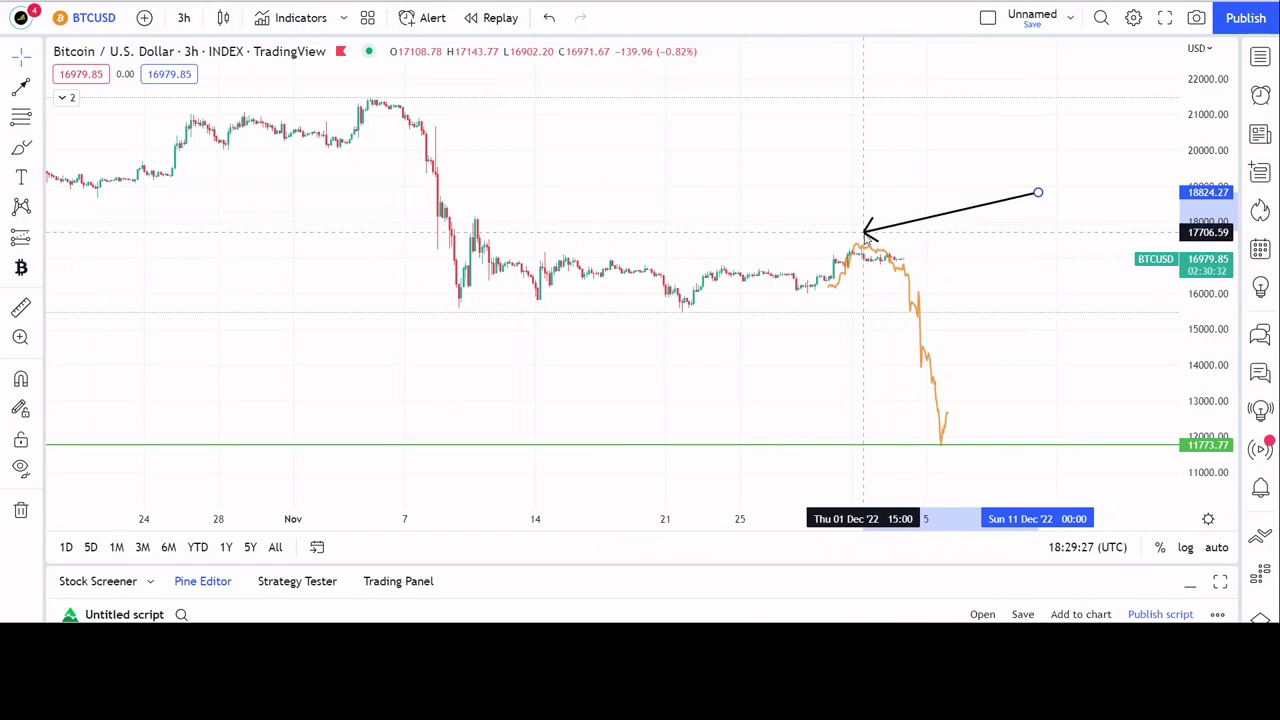
{"action": "left_click_drag", "start_coordinate": [926, 255], "coordinate": [948, 230]}
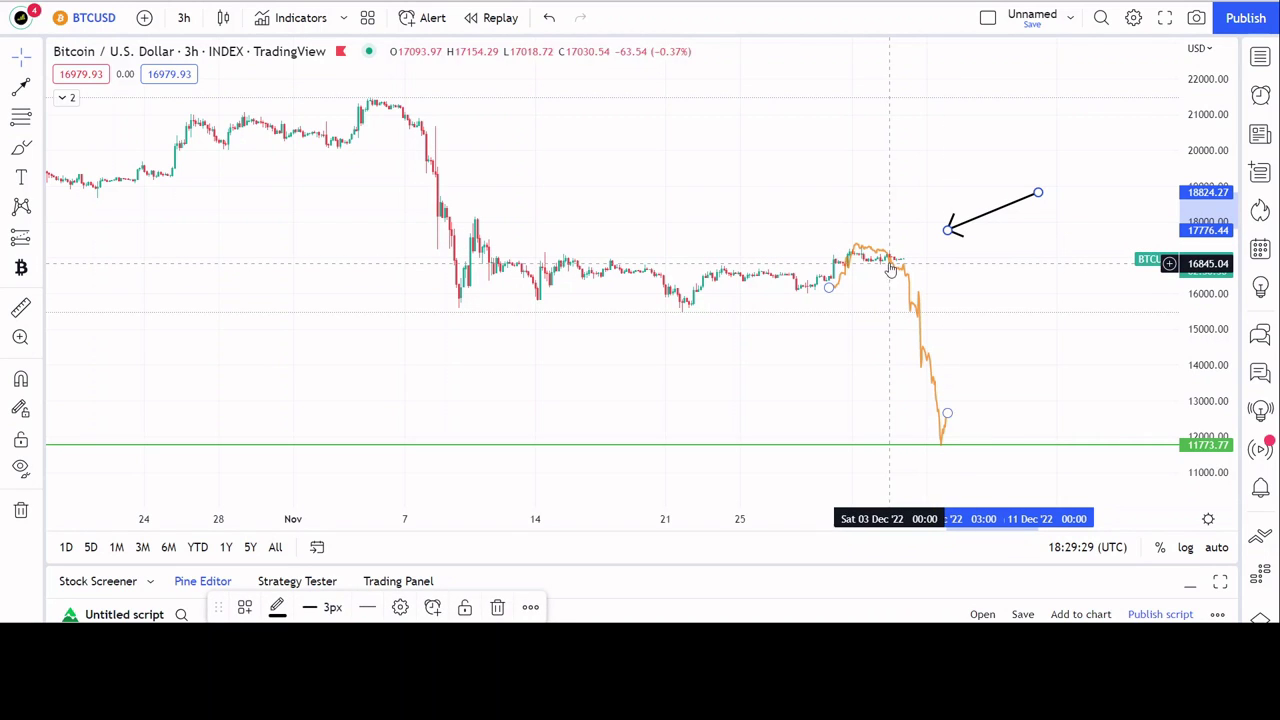
Shift the orange projected drop right and move the arrow tip to the latest candles near 17497.
{"action": "left_click_drag", "start_coordinate": [890, 270], "coordinate": [1065, 287]}
{"action": "left_click_drag", "start_coordinate": [938, 232], "coordinate": [852, 270]}
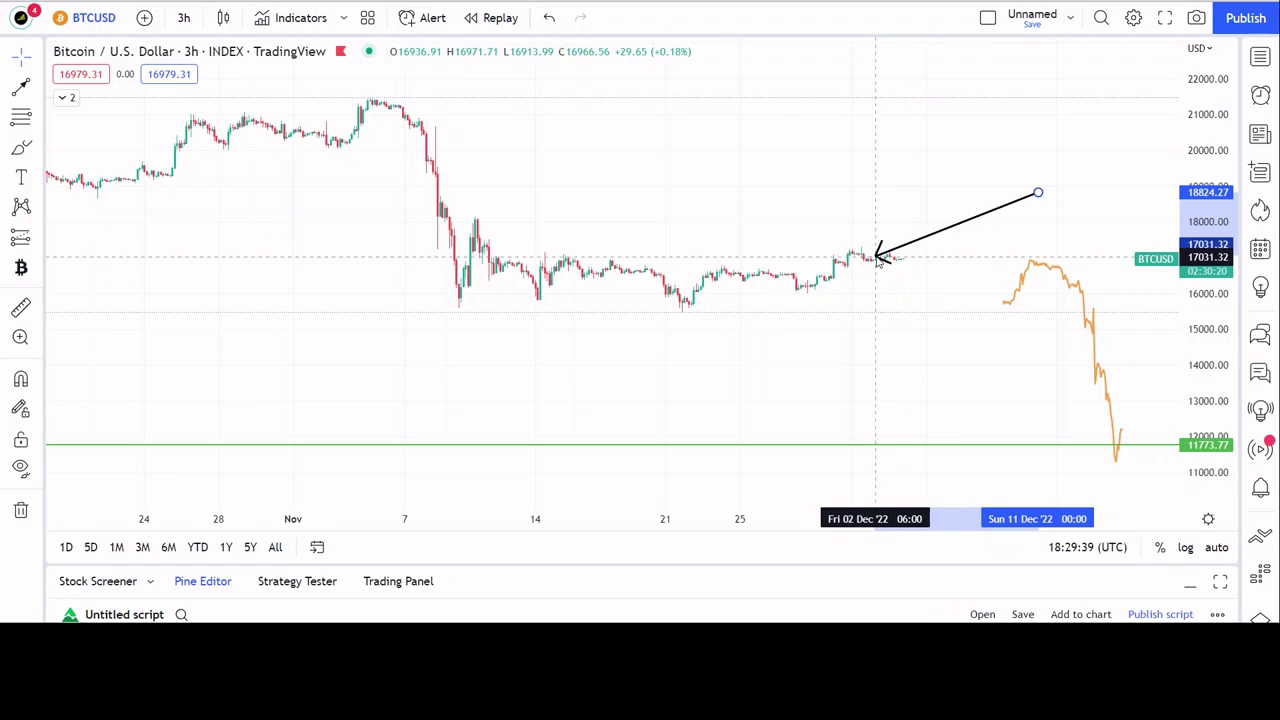
{"action": "left_click_drag", "start_coordinate": [801, 244], "coordinate": [591, 281]}
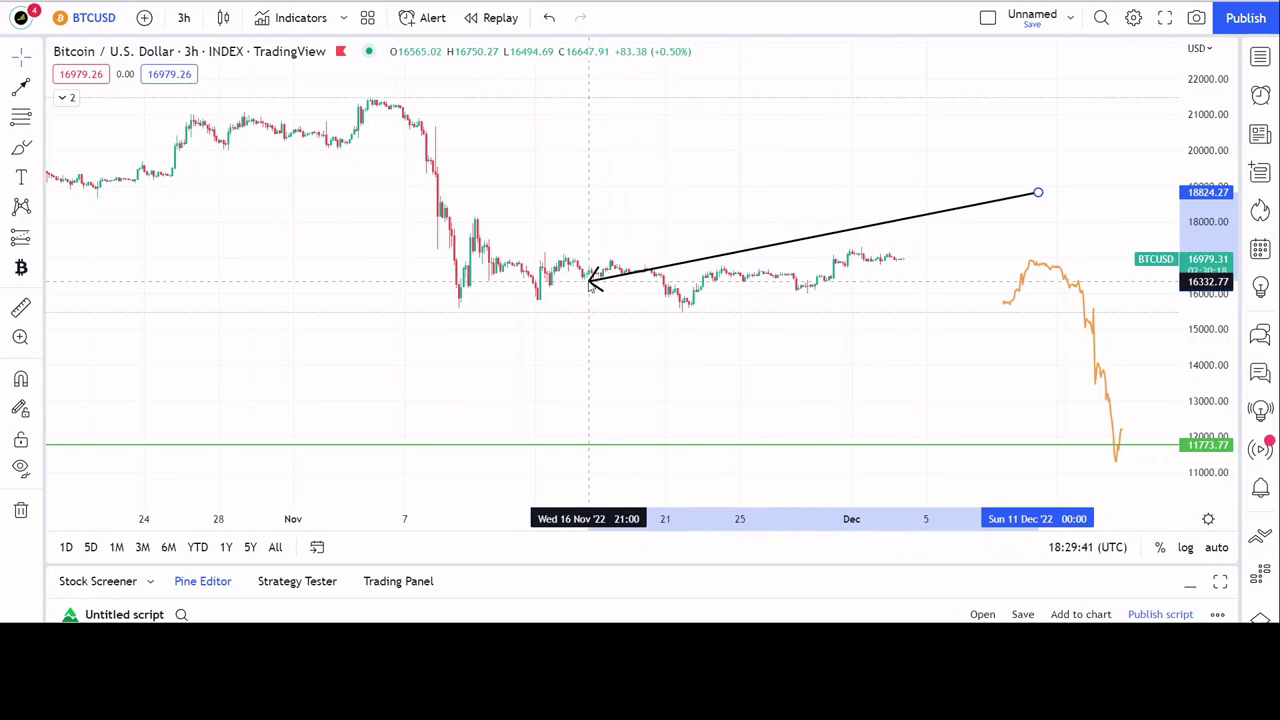
{"action": "left_click_drag", "start_coordinate": [571, 239], "coordinate": [600, 278]}
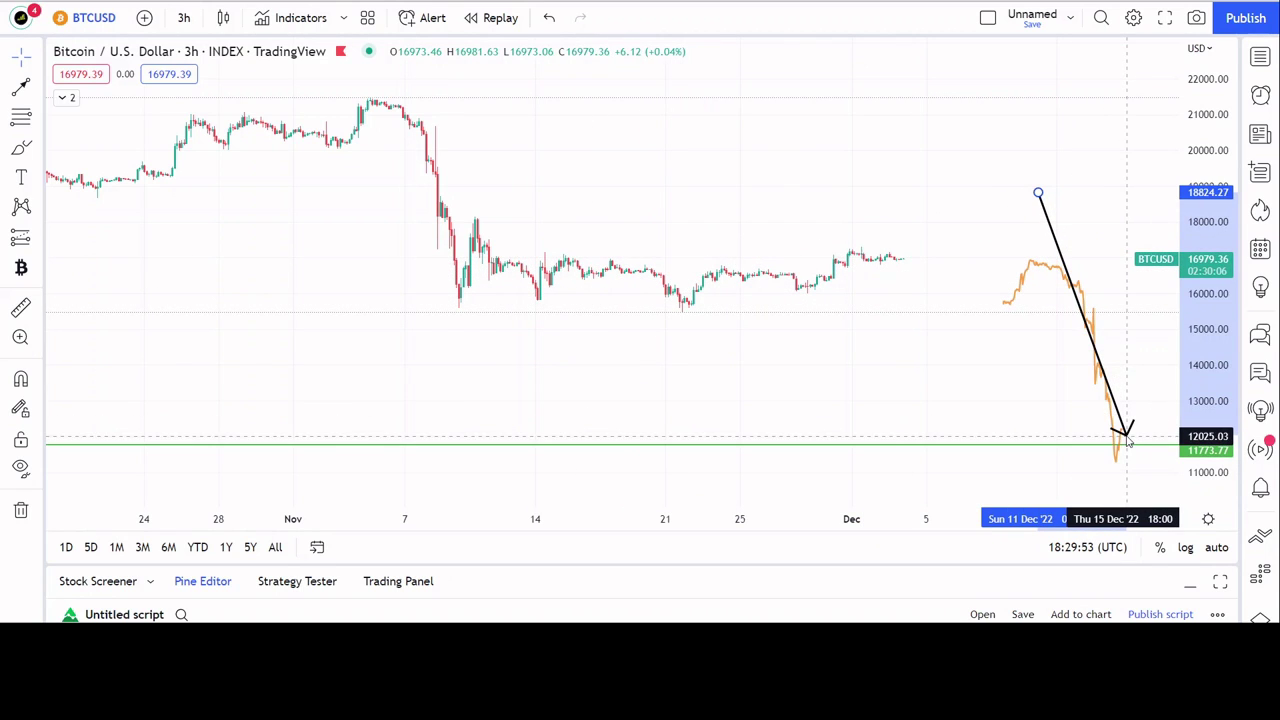
Fix the arrow tip just past the latest candles and place its head above the projected drop.
{"action": "left_click", "coordinate": [940, 240]}
{"action": "scroll", "coordinate": [920, 329], "scroll_direction": "down", "scroll_amount": 5}
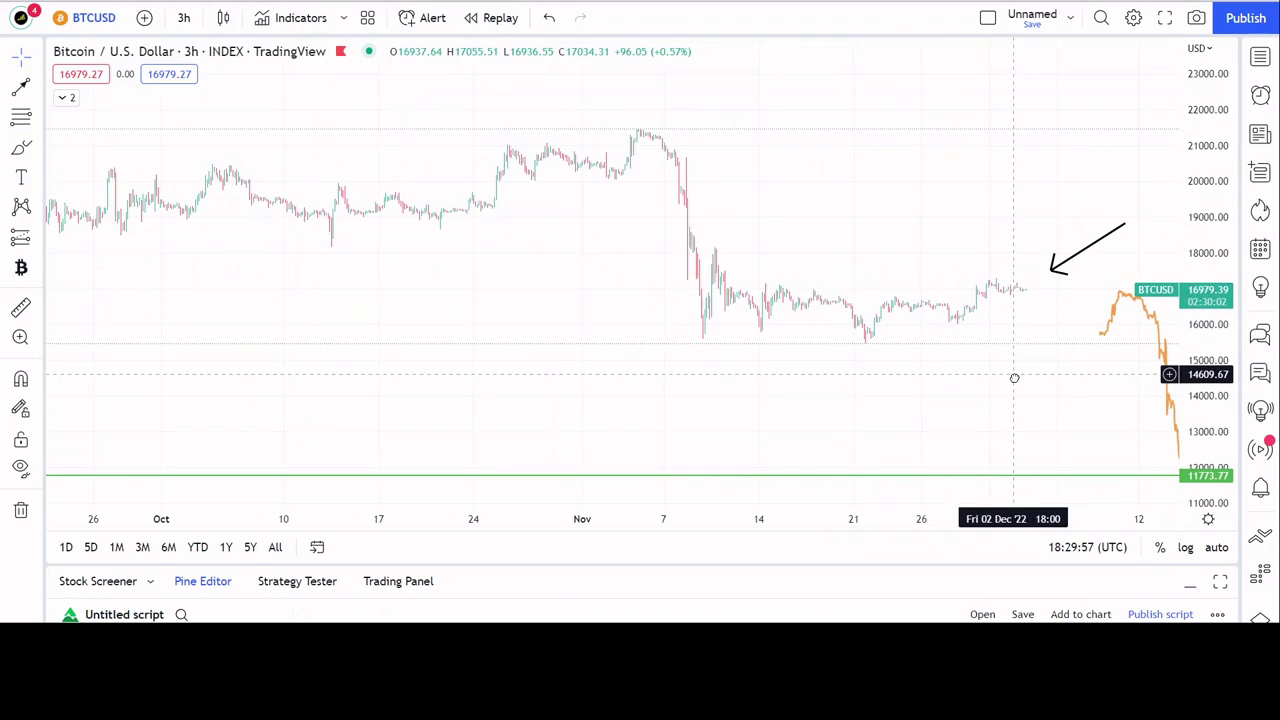
{"action": "mouse_move", "coordinate": [1054, 277]}
{"action": "left_mouse_down"}
{"action": "mouse_move", "coordinate": [894, 249]}
{"action": "mouse_move", "coordinate": [368, 230]}
{"action": "mouse_move", "coordinate": [274, 210]}
{"action": "mouse_move", "coordinate": [400, 214]}
{"action": "mouse_move", "coordinate": [663, 123]}
{"action": "mouse_move", "coordinate": [707, 323]}
{"action": "mouse_move", "coordinate": [712, 300]}
{"action": "mouse_move", "coordinate": [889, 334]}
{"action": "mouse_move", "coordinate": [974, 320]}
{"action": "mouse_move", "coordinate": [1043, 222]}
{"action": "mouse_move", "coordinate": [1110, 289]}
{"action": "mouse_move", "coordinate": [1117, 437]}
{"action": "mouse_move", "coordinate": [997, 268]}
{"action": "mouse_move", "coordinate": [1063, 303]}
{"action": "left_mouse_up"}
{"action": "left_click_drag", "start_coordinate": [1109, 349], "coordinate": [937, 349]}
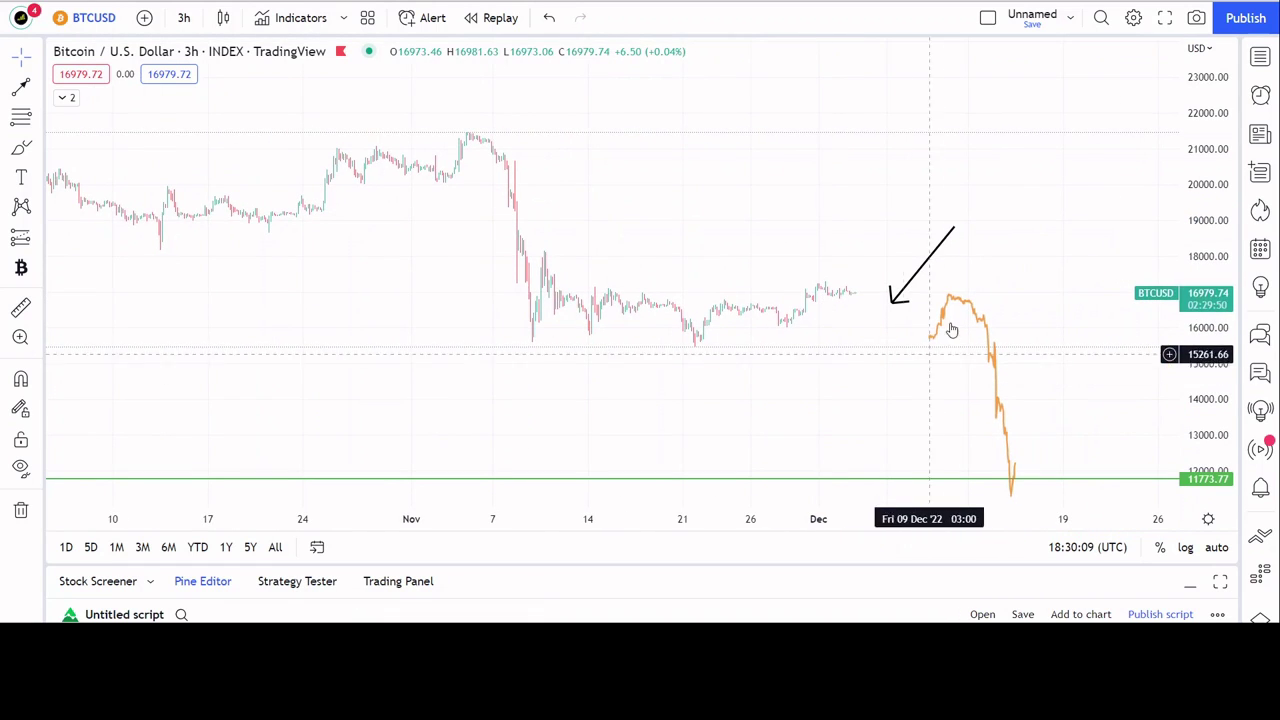
Move the orange projected drop onto the latest candles and angle the arrow head down-left near 14800.
{"action": "left_click_drag", "start_coordinate": [962, 306], "coordinate": [838, 293]}
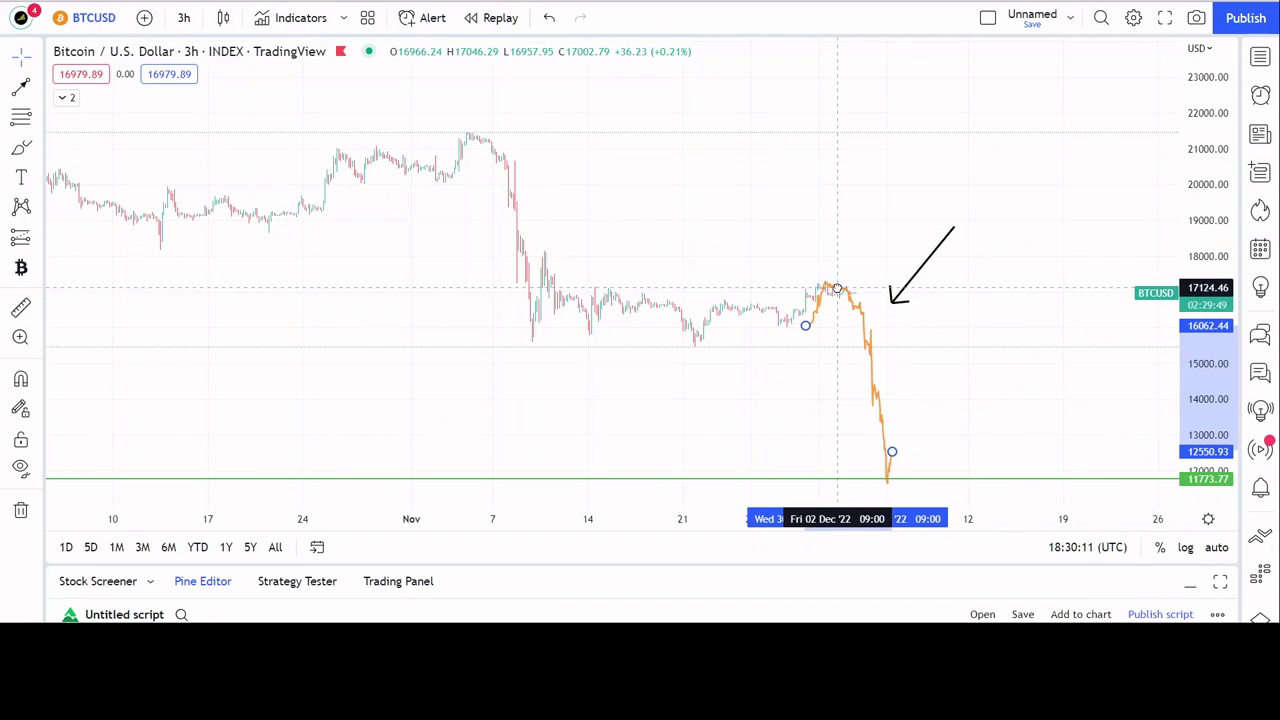
{"action": "left_click", "coordinate": [1014, 371]}
{"action": "scroll", "coordinate": [1014, 371], "scroll_direction": "left", "scroll_amount": 3}
{"action": "left_click", "coordinate": [950, 283]}
{"action": "left_click_drag", "start_coordinate": [950, 283], "coordinate": [922, 366]}
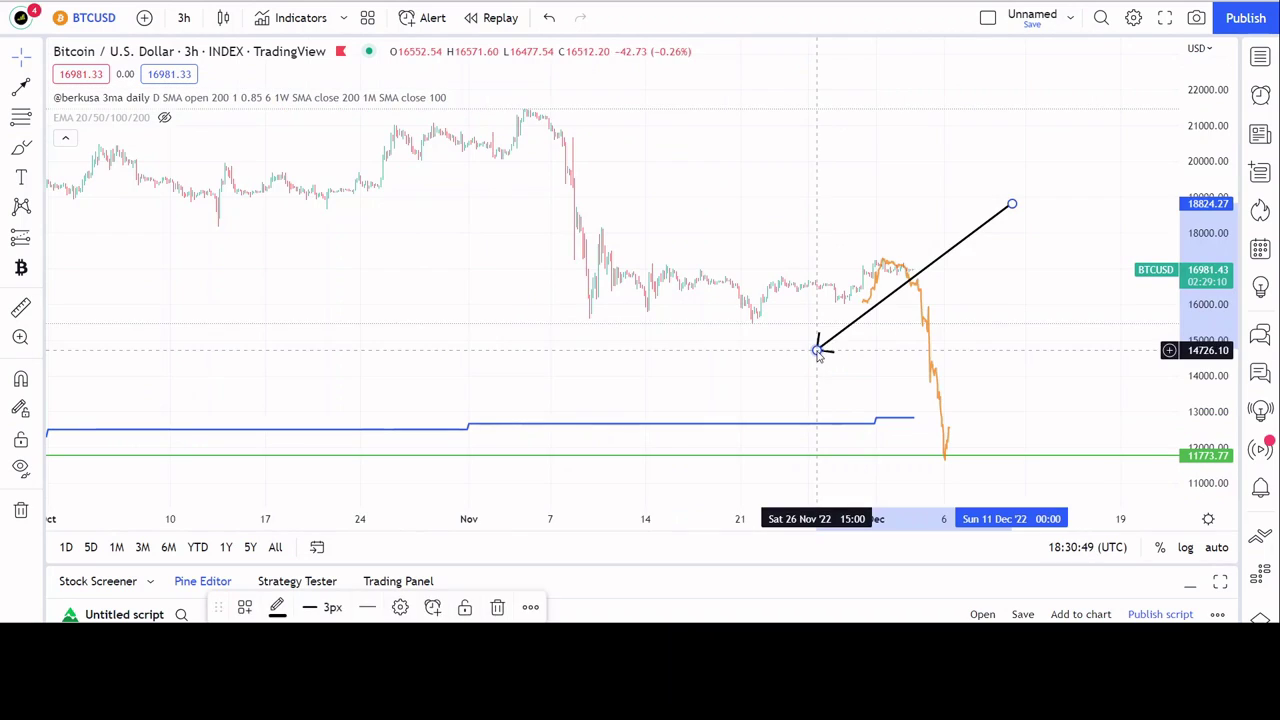
Lower the arrow head, then pull a new XRP arrow from mid-August down to the 13 Nov low near 0.31.
{"action": "left_click_drag", "start_coordinate": [817, 346], "coordinate": [894, 374]}
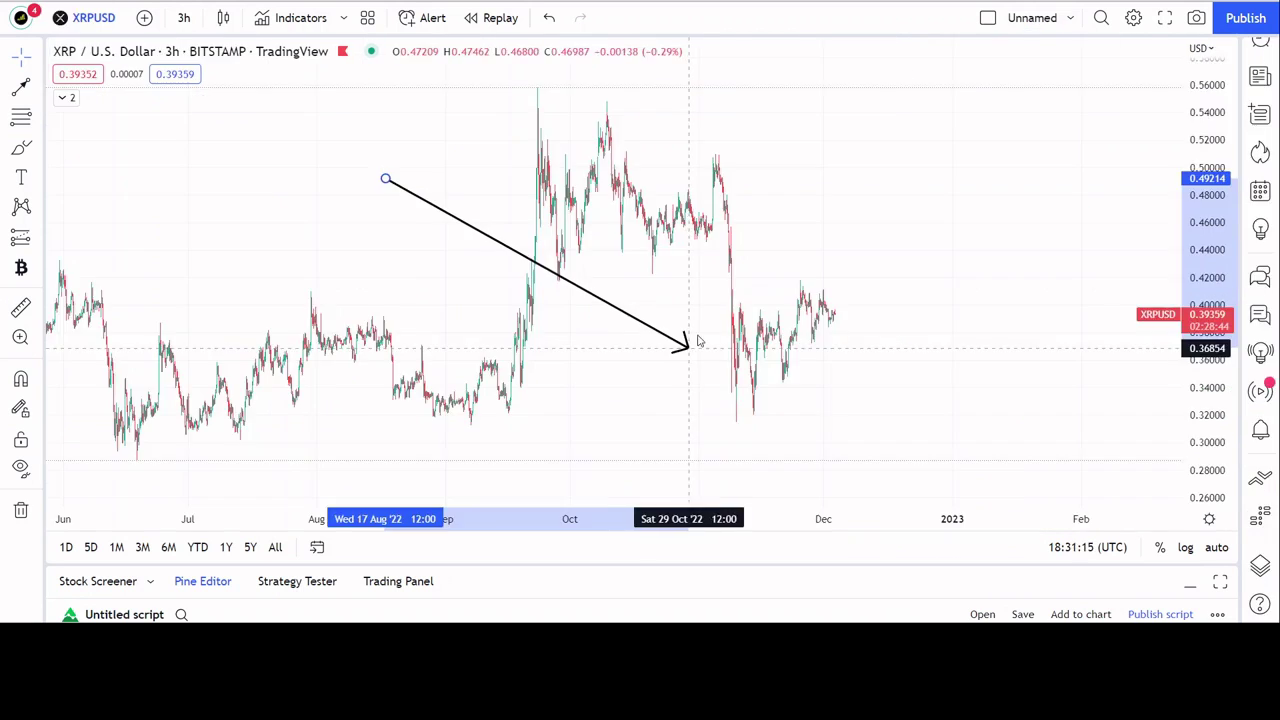
{"action": "left_click_drag", "start_coordinate": [697, 340], "coordinate": [760, 424]}
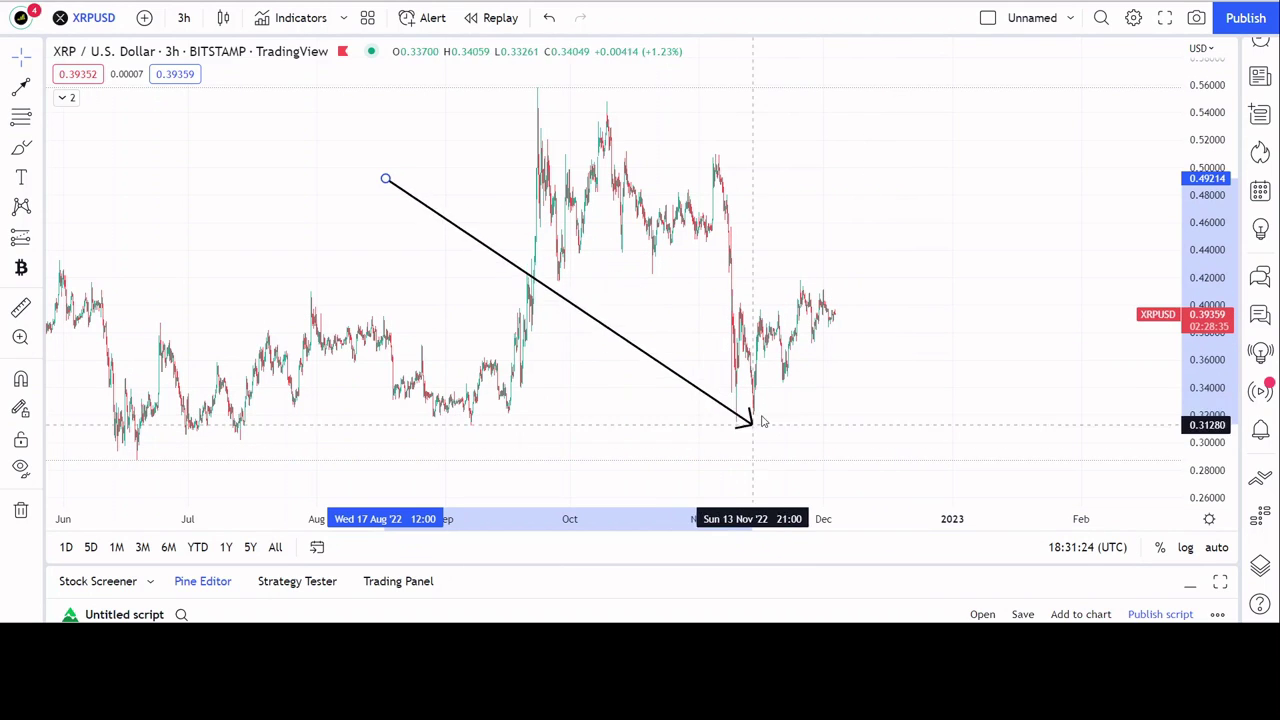
Cancel the unfinished XRP arrow and pan the chart left to show only the 2022 candles.
{"action": "key", "text": "Escape"}
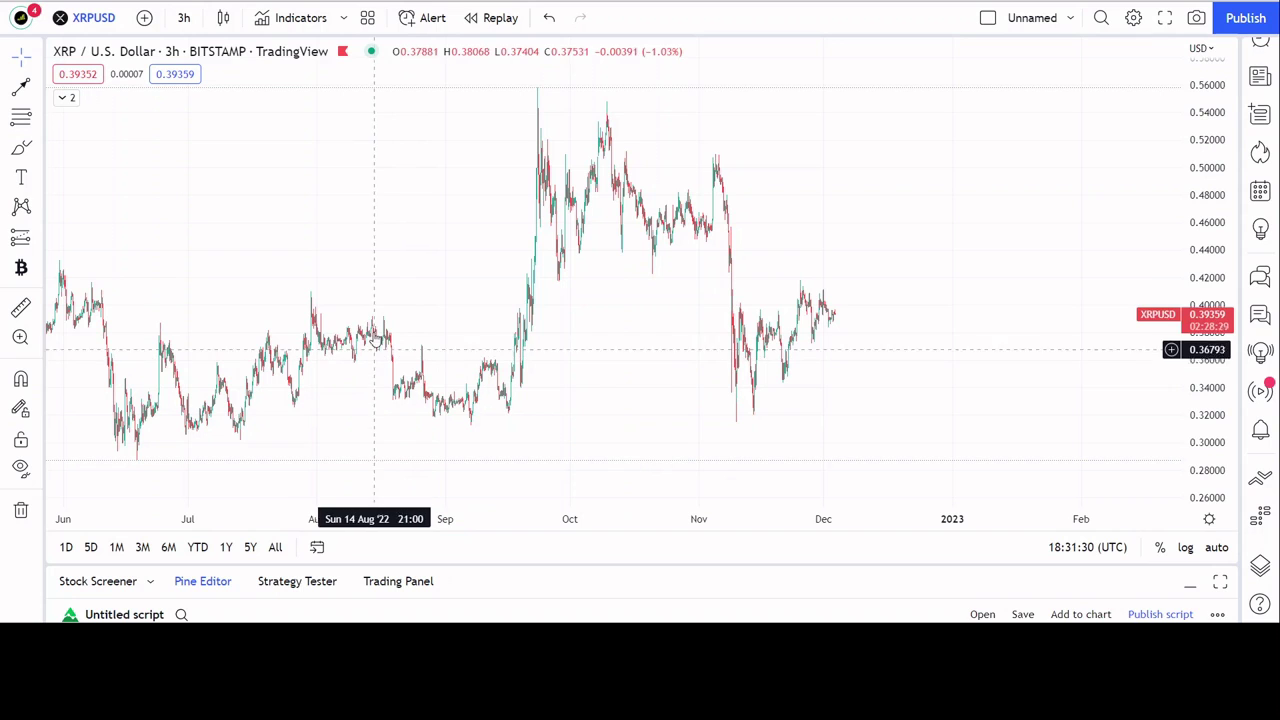
{"action": "scroll", "coordinate": [277, 283], "scroll_direction": "left", "scroll_amount": 5}
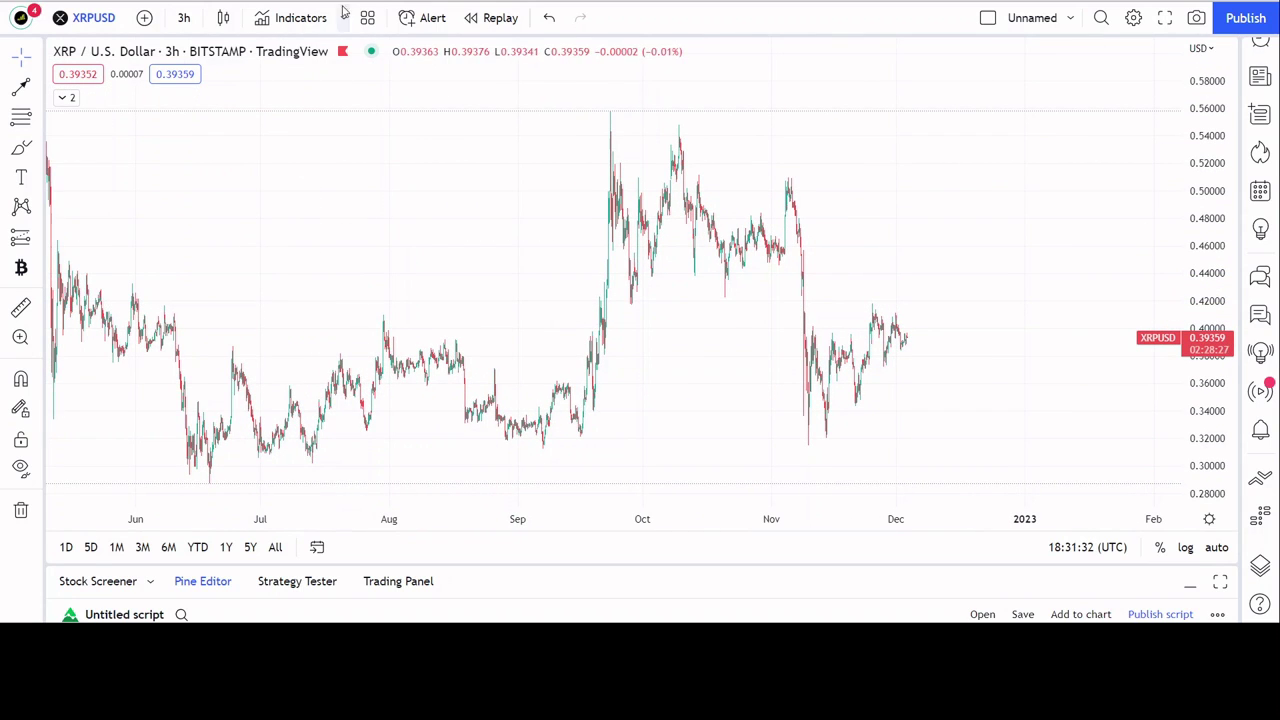